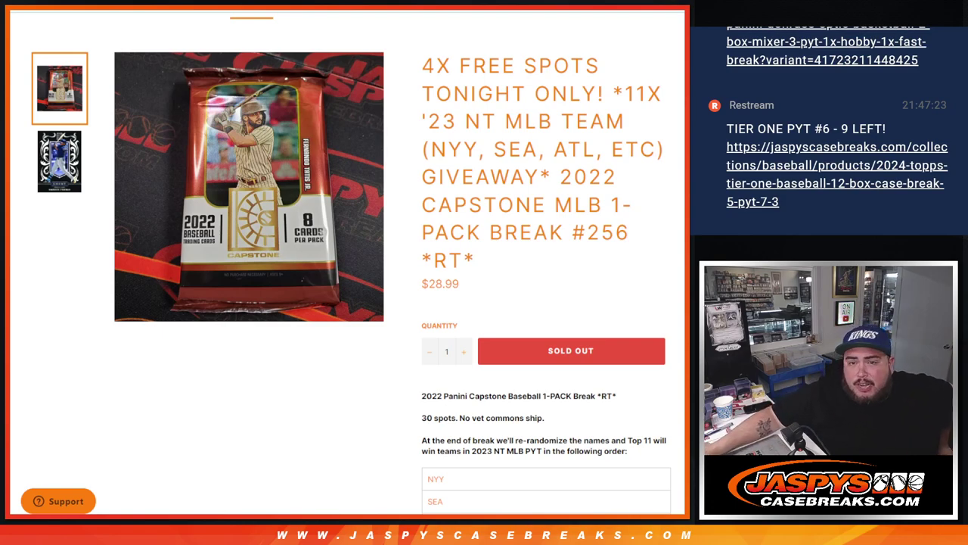
Review the title of the 2022 Capstone MLB 1-Pack Break #256 listing and its ordered list of giveaway teams.
drag(554, 176, 619, 260)
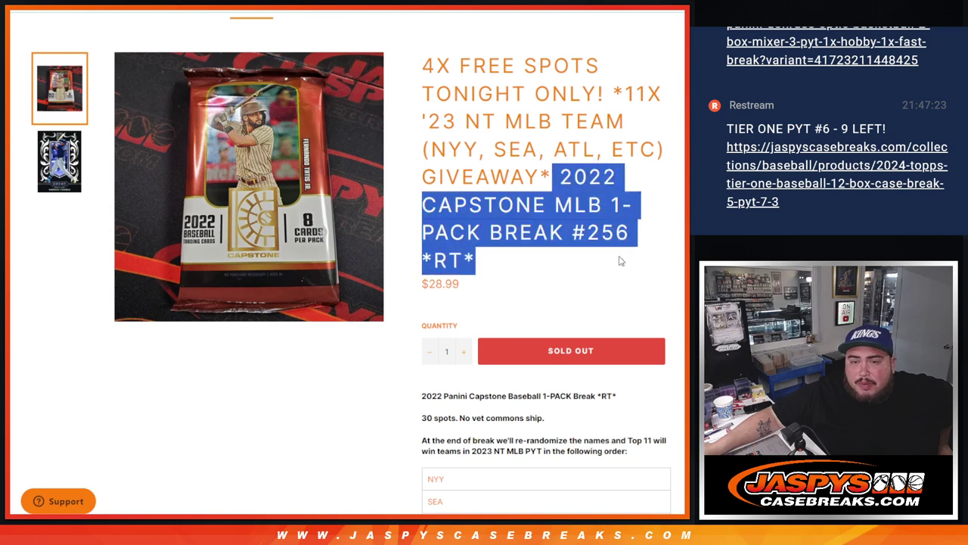
click(619, 261)
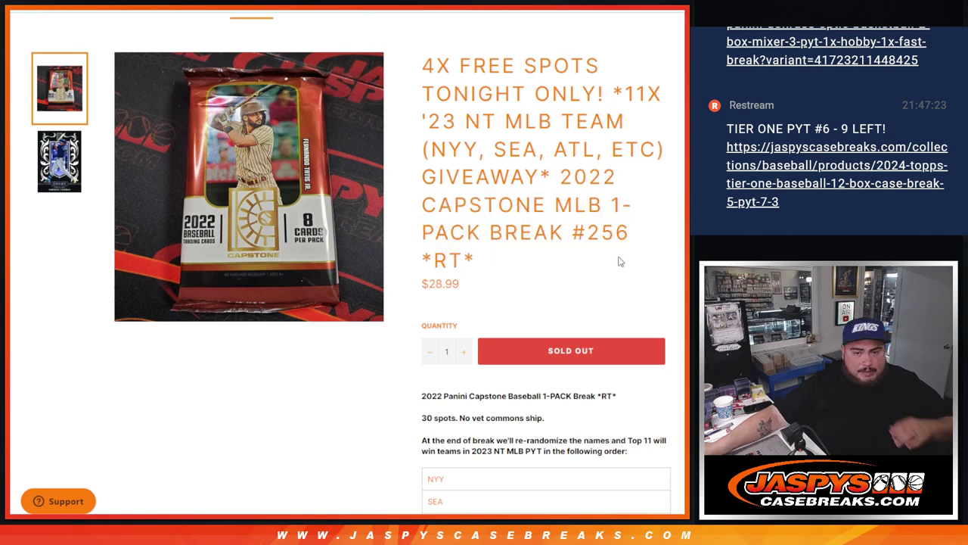
scroll(500, 242, down, 2)
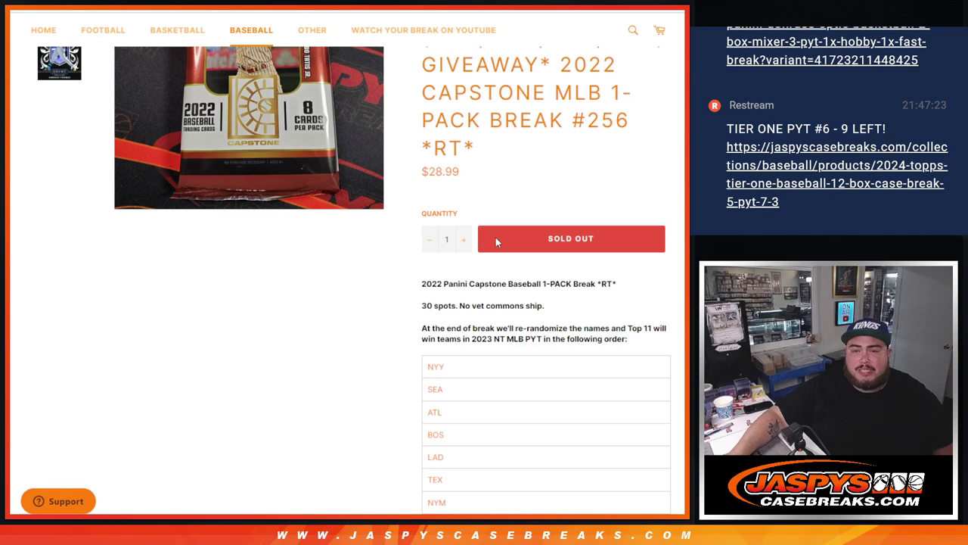
scroll(425, 272, down, 2)
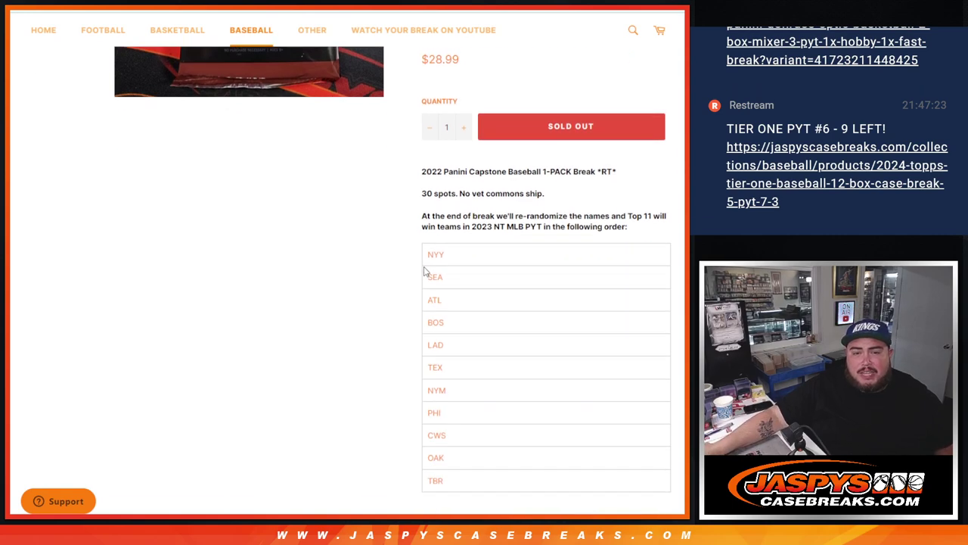
drag(469, 255, 463, 478)
scroll(501, 370, up, 4)
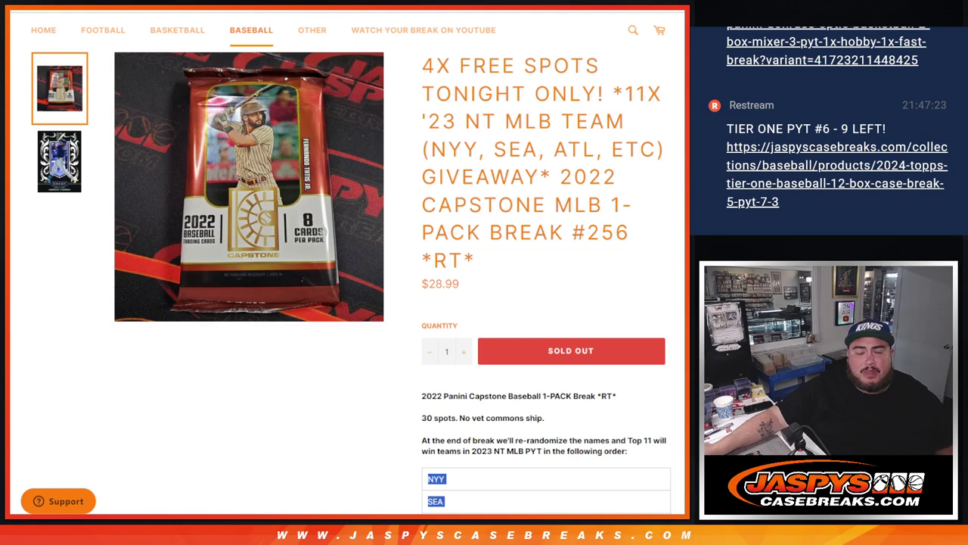
key(ctrl+Tab)
key(ctrl+shift+Tab)
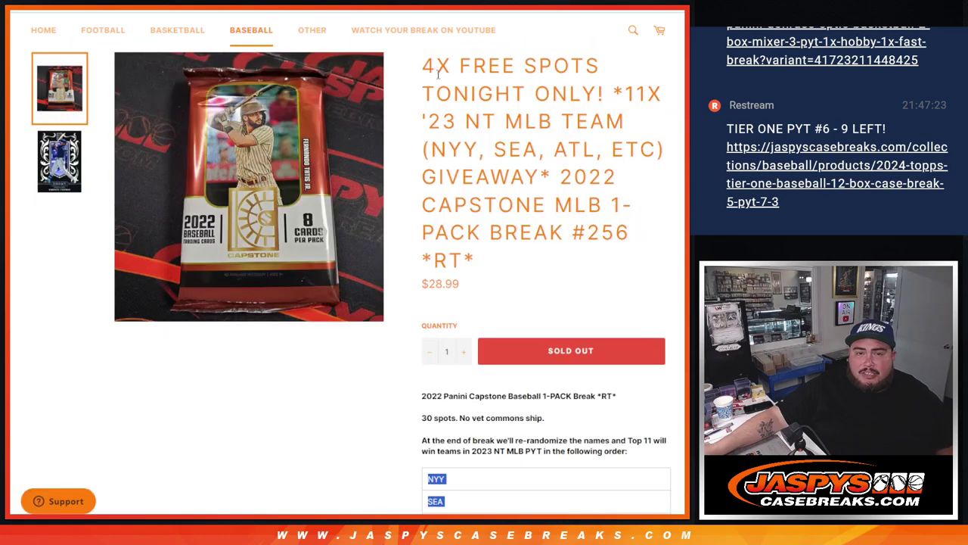
drag(425, 67, 612, 90)
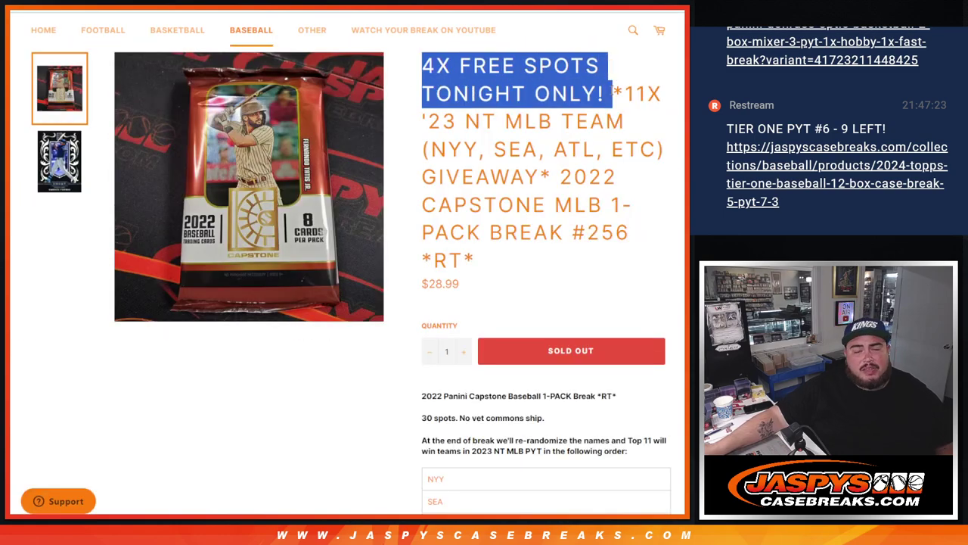
click(581, 153)
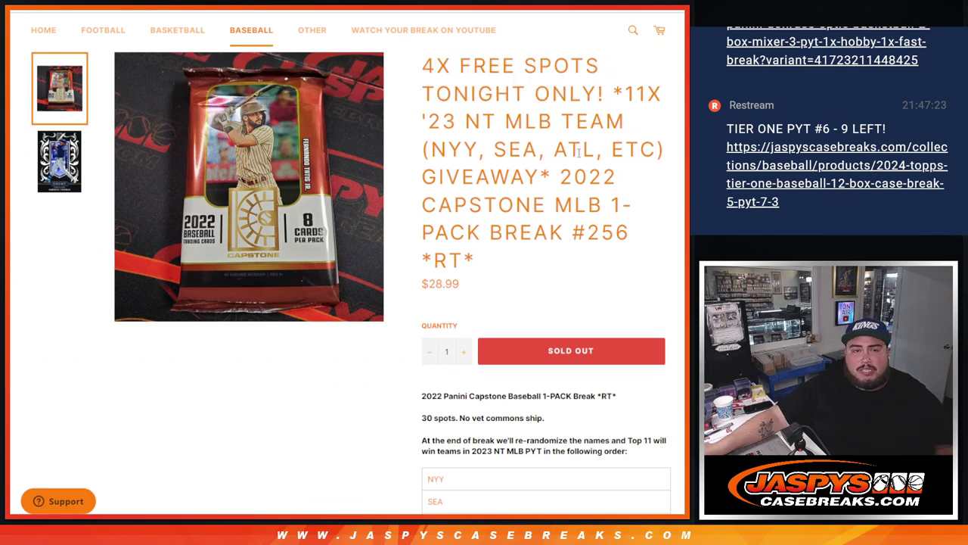
Roll two virtual dice in the RANDOM.ORG Dice Roller.
key(ctrl+Tab)
key(ctrl+Tab)
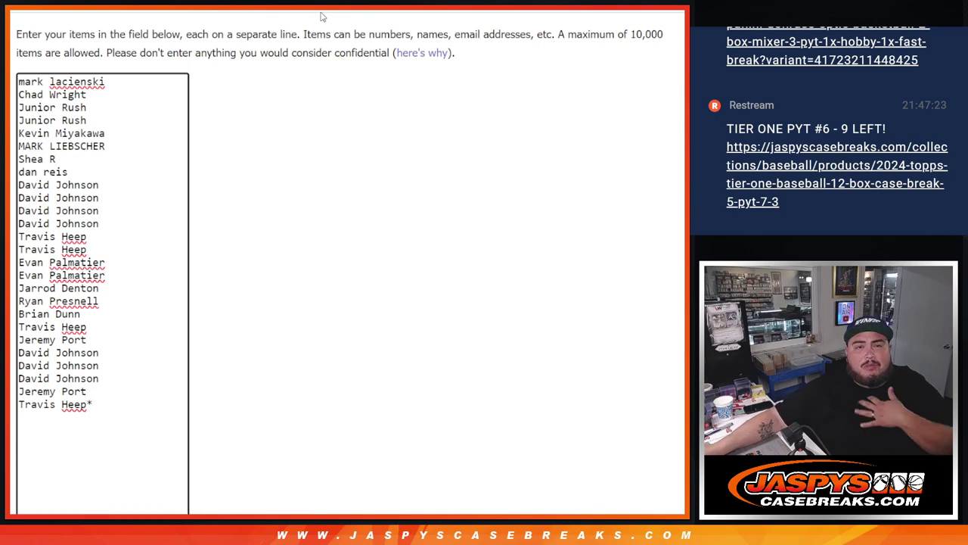
key(ctrl+Tab)
key(ctrl+Tab)
key(ctrl+Tab)
key(ctrl+Tab)
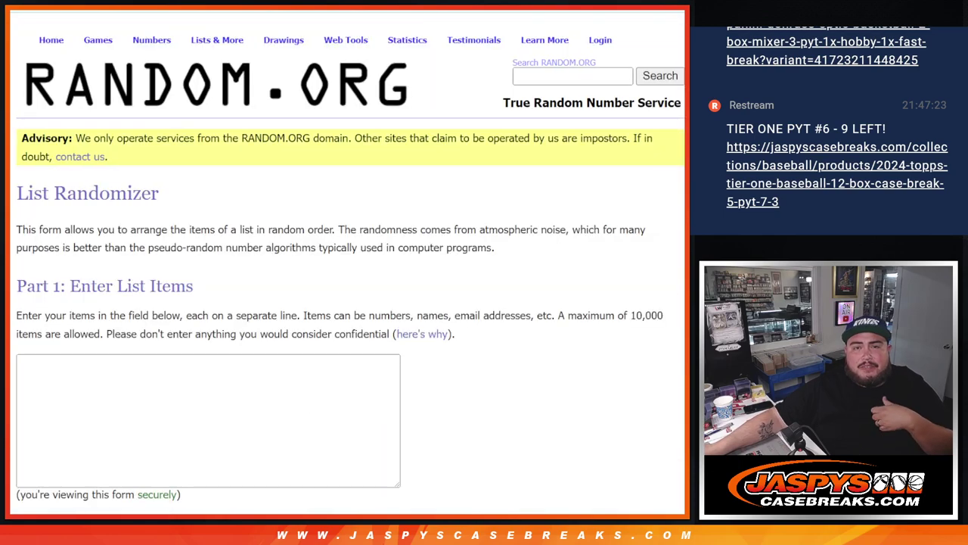
key(ctrl+Tab)
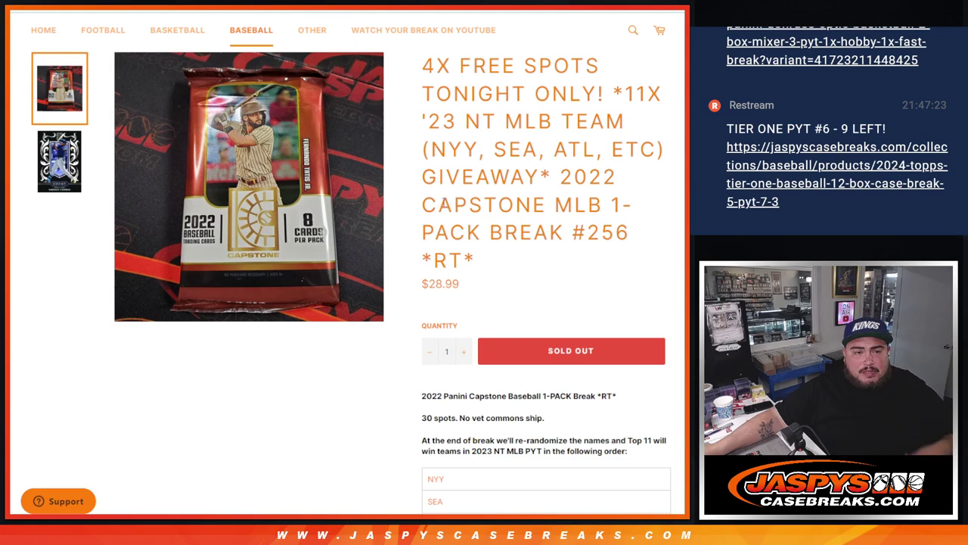
key(ctrl+Tab)
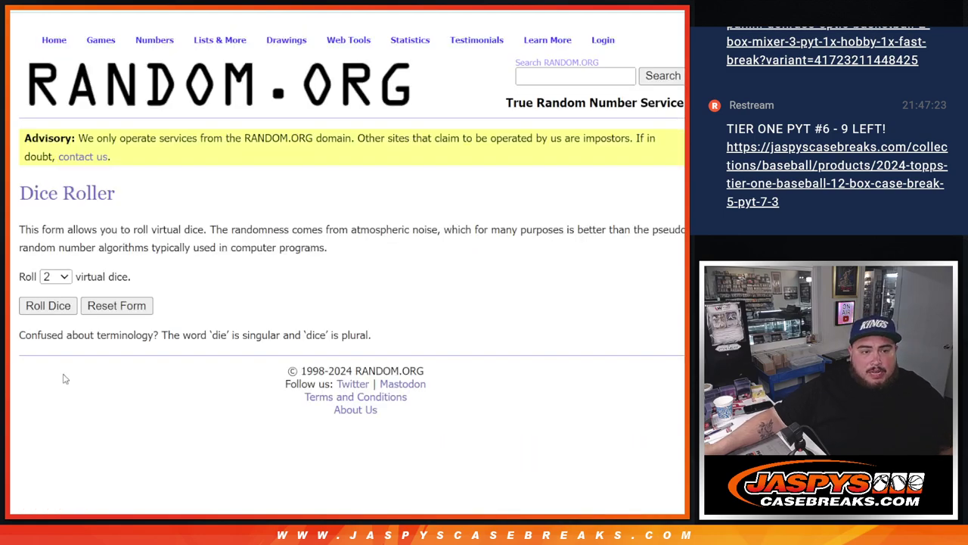
click(60, 311)
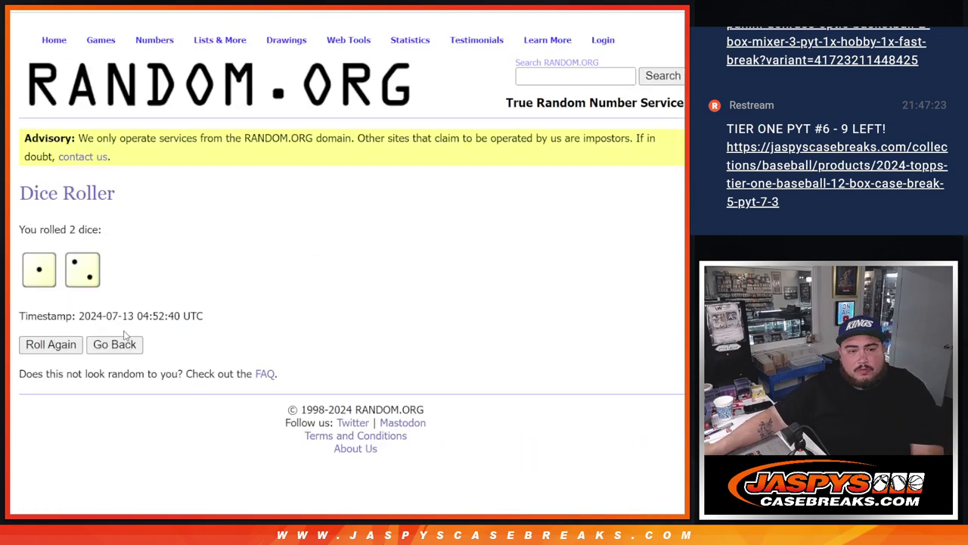
Randomize the list of paid customer entries three times in the List Randomizer.
key(ctrl+Tab)
scroll(395, 268, down, 5)
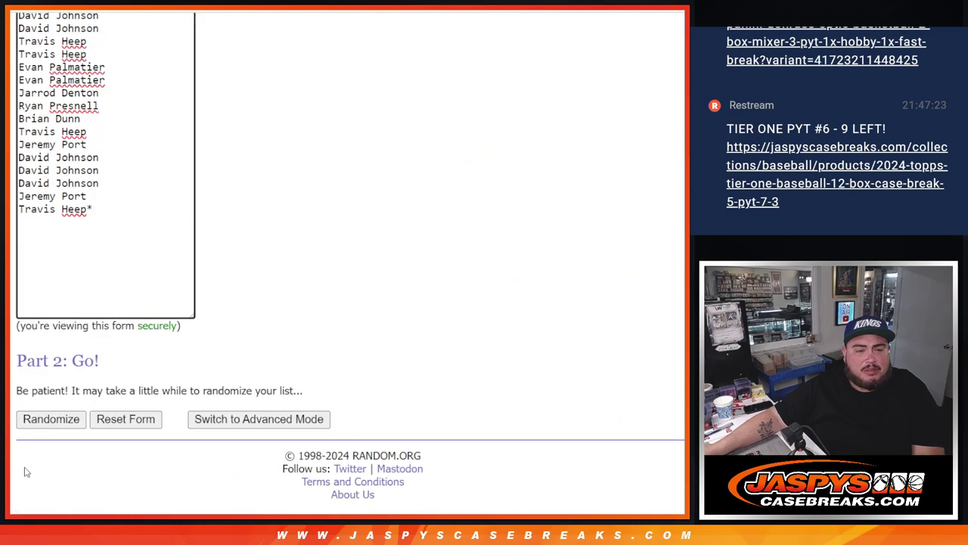
click(32, 421)
click(34, 419)
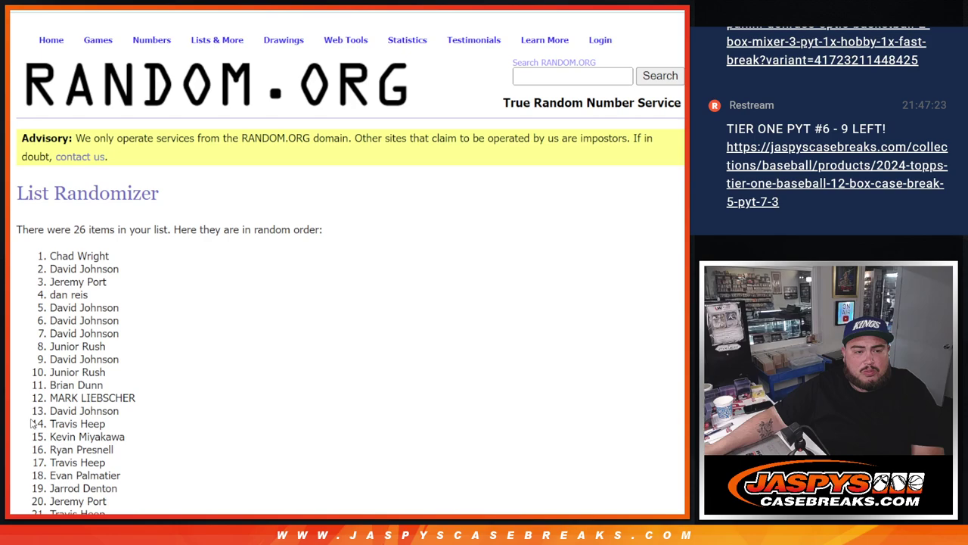
click(35, 419)
scroll(183, 419, down, 3)
drag(255, 390, 155, 391)
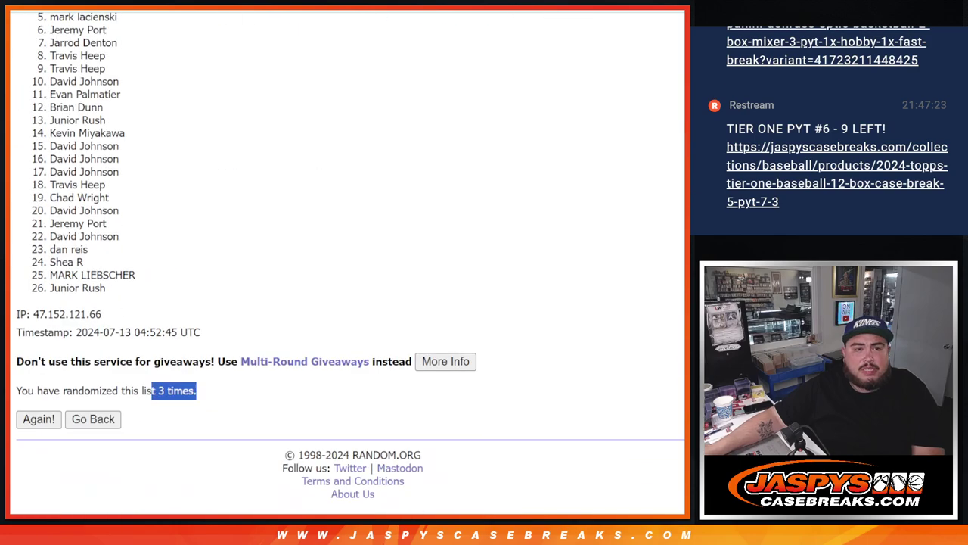
Copy the first four customer names from the final randomized order.
key(ctrl+Tab)
key(ctrl+Tab)
scroll(157, 390, up, 5)
drag(36, 253, 150, 281)
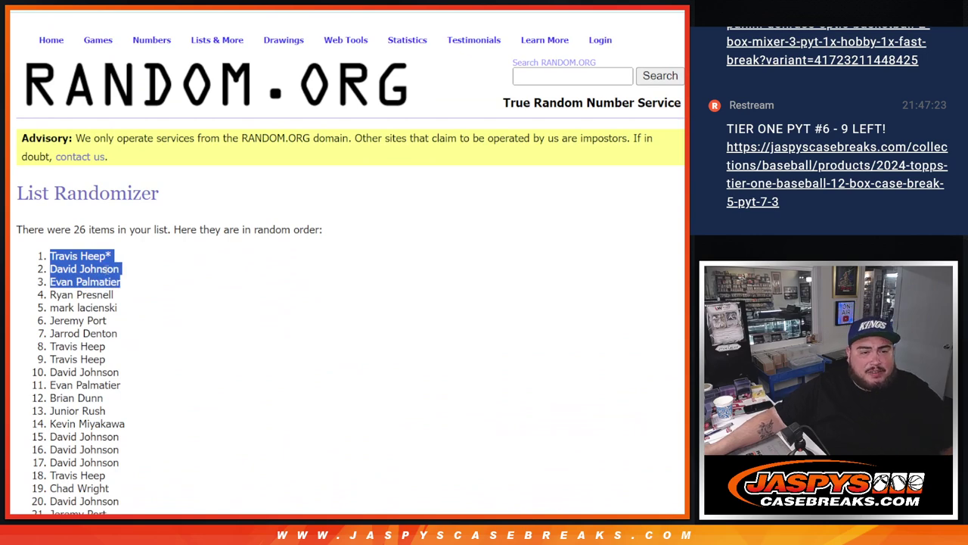
drag(46, 257, 132, 295)
key(ctrl+c)
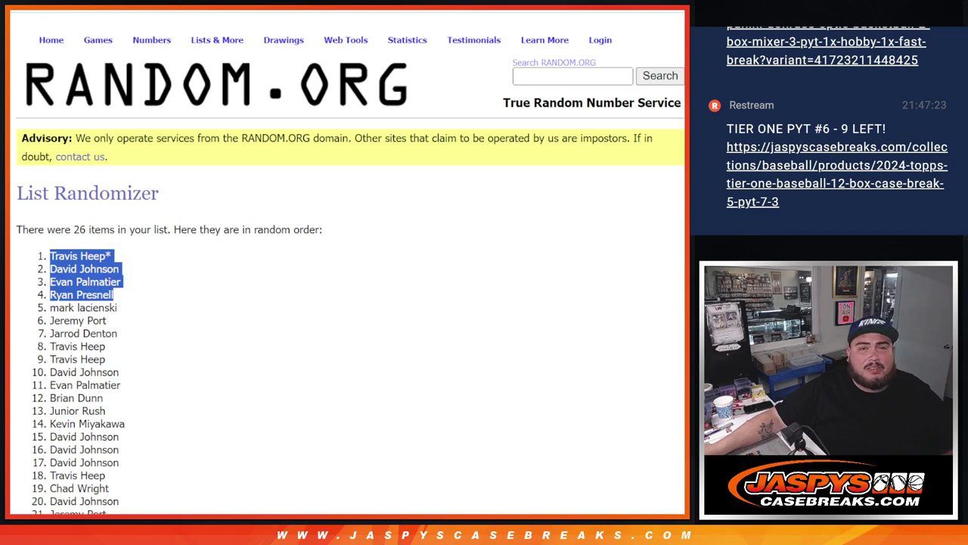
Append the four copied winner names to the end of the original entry list and mark each with a +.
key(alt+Left)
key(ctrl+v)
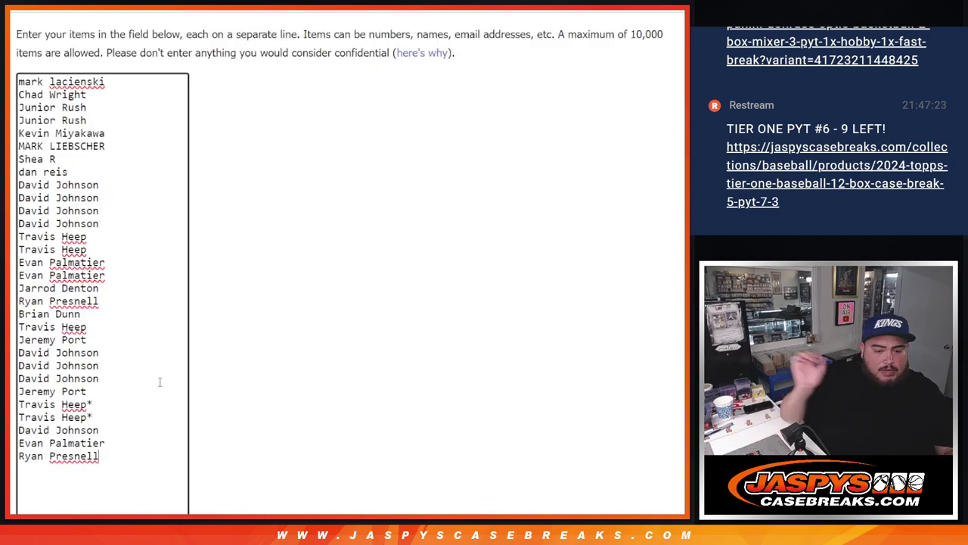
text(+)
key(Up)
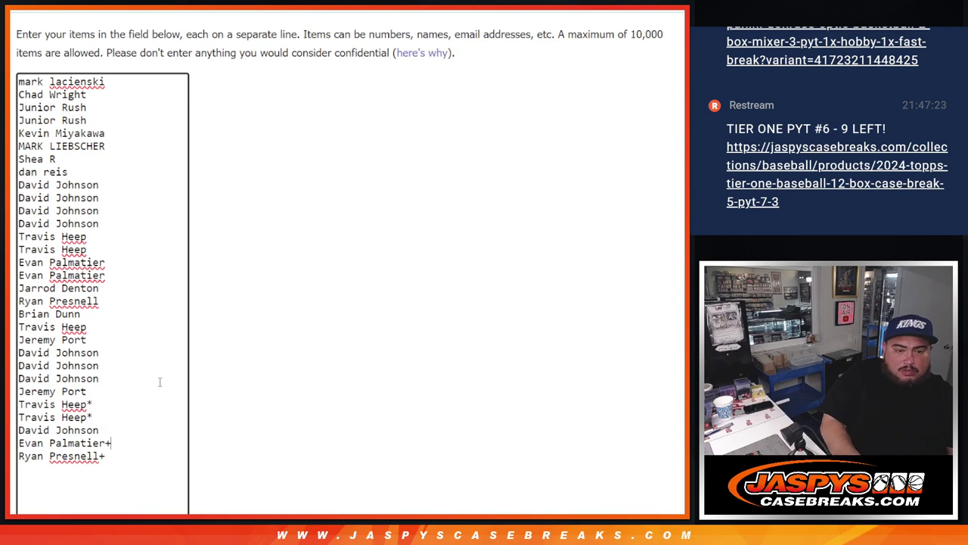
text(+)
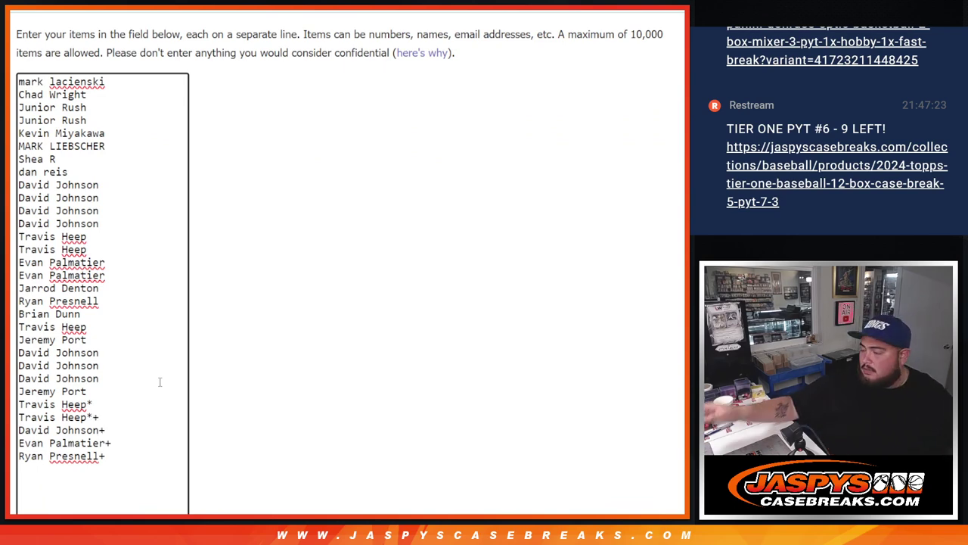
Copy the complete entry list into the empty List Randomizer form and enlarge its entry box to show all names.
drag(91, 482, 18, 79)
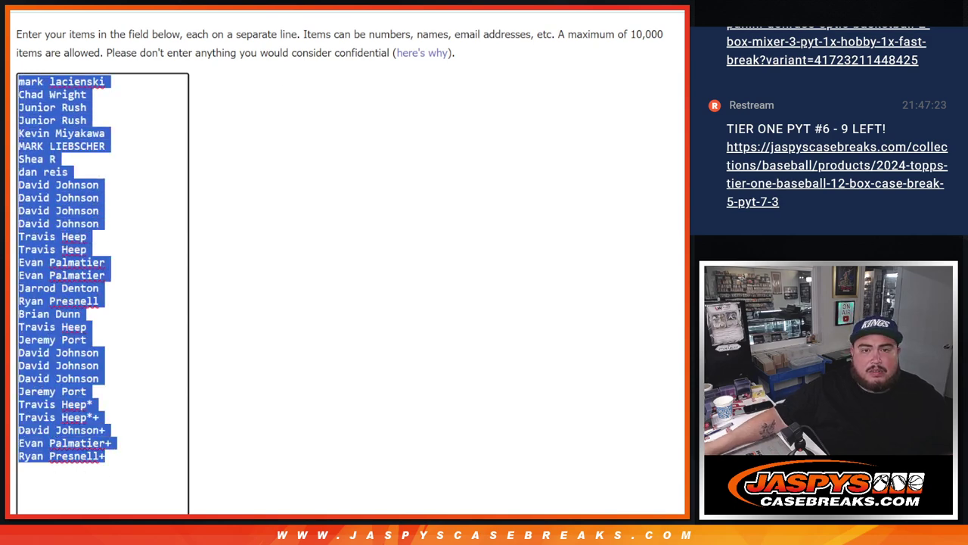
key(ctrl+Tab)
click(273, 444)
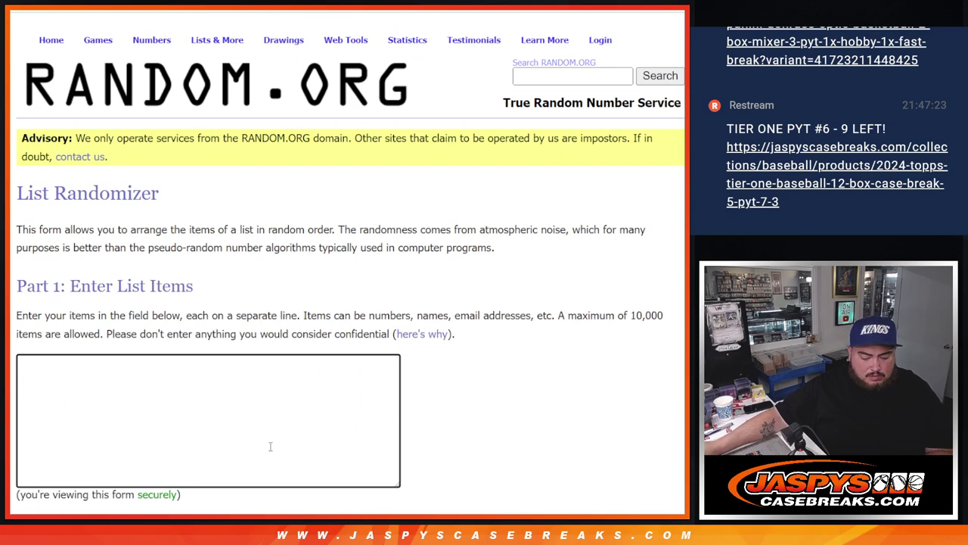
click(270, 446)
key(ctrl+v)
scroll(406, 245, down, 2)
drag(394, 314, 219, 542)
scroll(385, 323, down, 2)
key(ctrl+a)
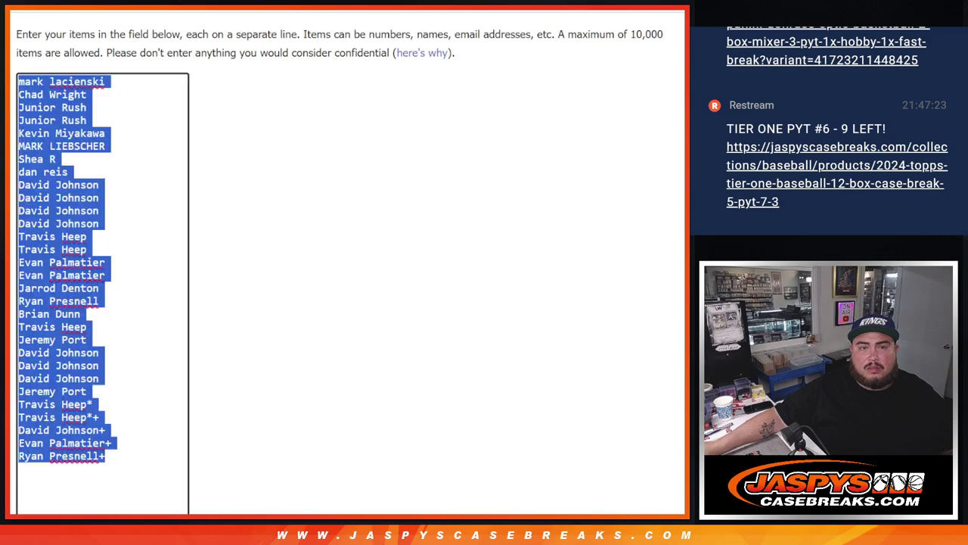
Check the dice roll and randomize the full customer list, including the free-spot winners, three times.
scroll(344, 251, down, 3)
key(ctrl+Tab)
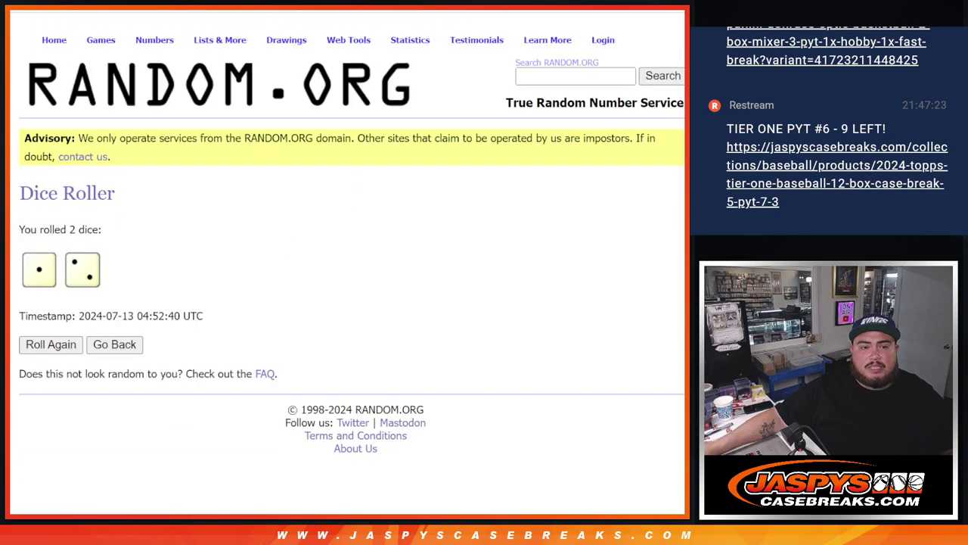
key(ctrl+shift+Tab)
click(35, 422)
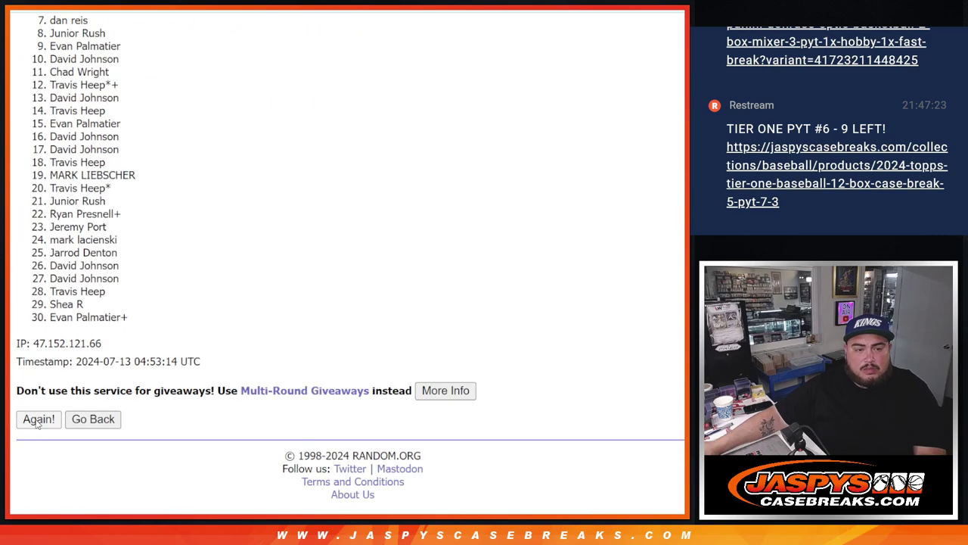
click(38, 419)
scroll(182, 401, down, 5)
drag(139, 387, 303, 383)
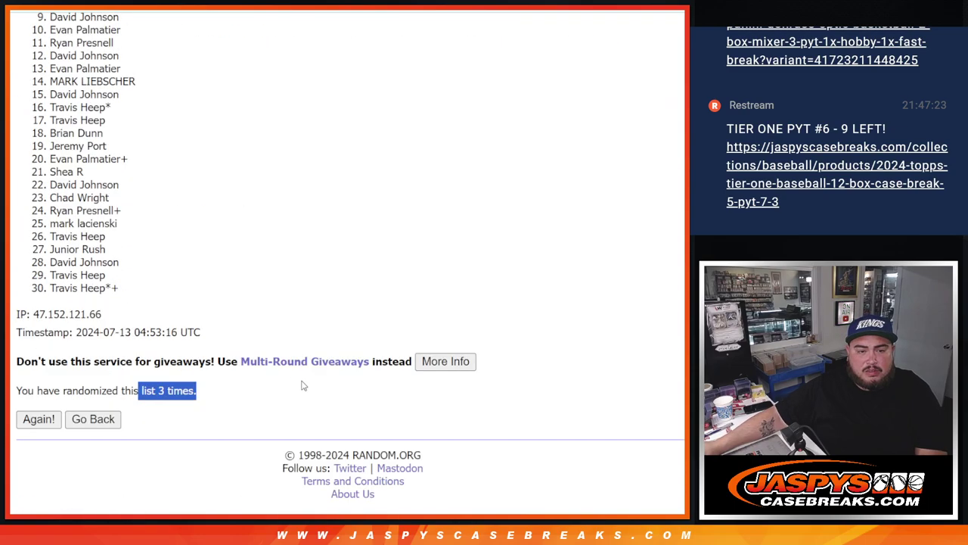
Copy all 30 randomized customer names into column A of the TEAM SHEET in the break's Google Sheets file.
scroll(303, 383, up, 5)
drag(37, 249, 146, 407)
scroll(156, 335, down, 3)
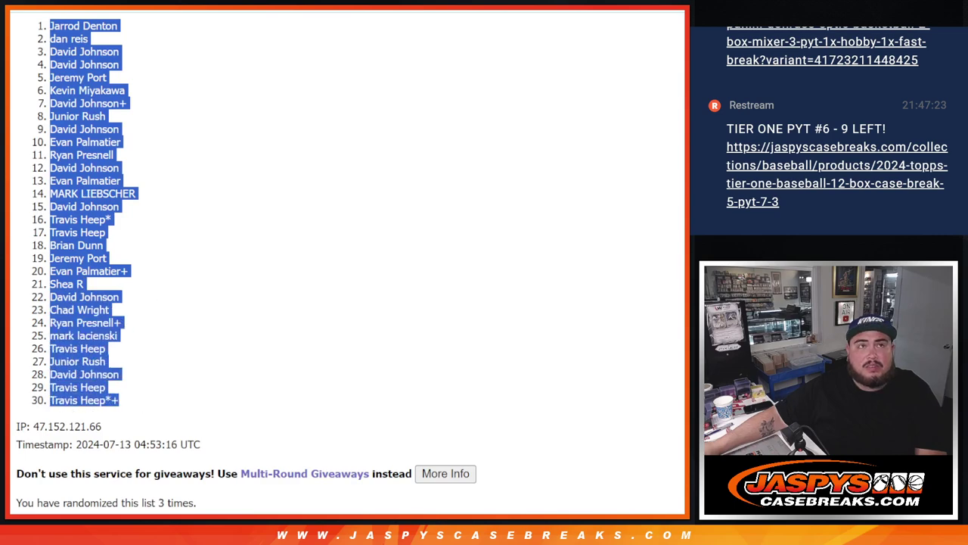
click(91, 6)
key(ctrl+v)
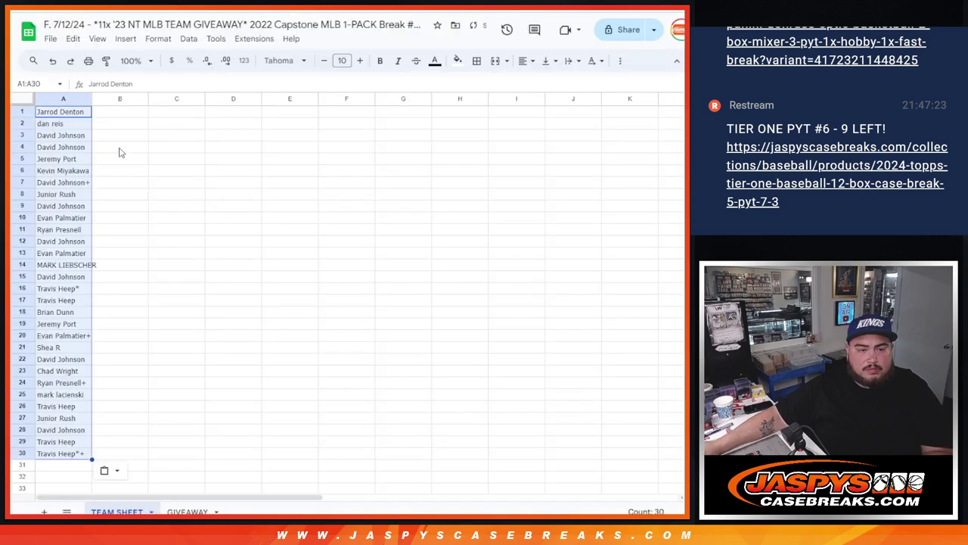
Randomize the list of MLB teams three times in RANDOM.ORG's List Randomizer.
key(ctrl+shift+Tab)
key(ctrl+shift+Tab)
scroll(404, 269, down, 3)
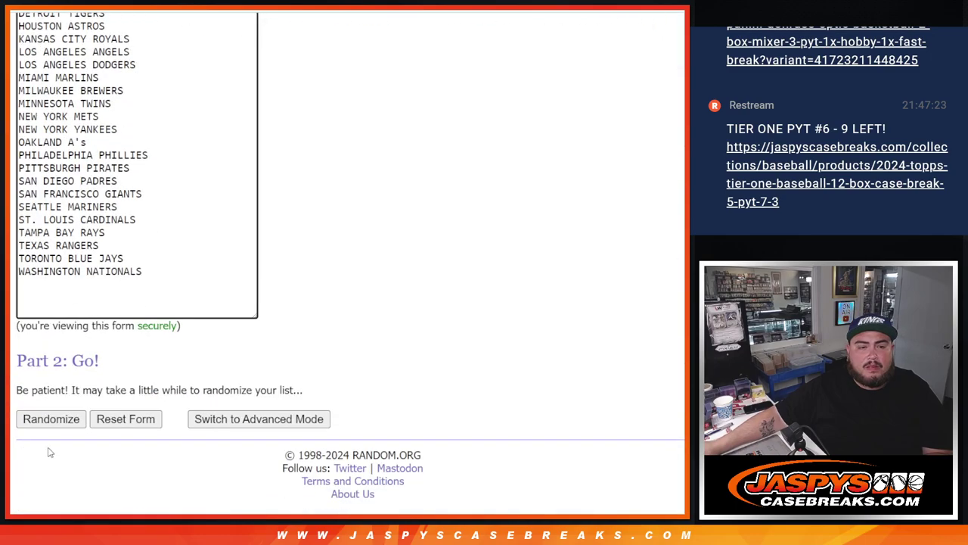
click(34, 422)
scroll(34, 426, down, 3)
click(34, 426)
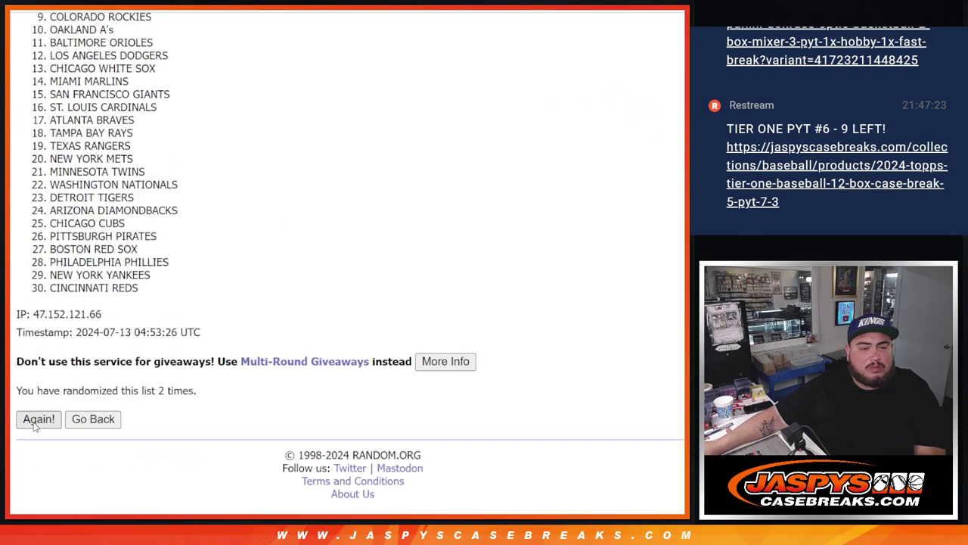
click(39, 417)
scroll(39, 418, down, 1)
Copy the 30 randomized MLB teams into the TEAM SHEET from cell B1 down, beside the customer names.
scroll(110, 261, up, 5)
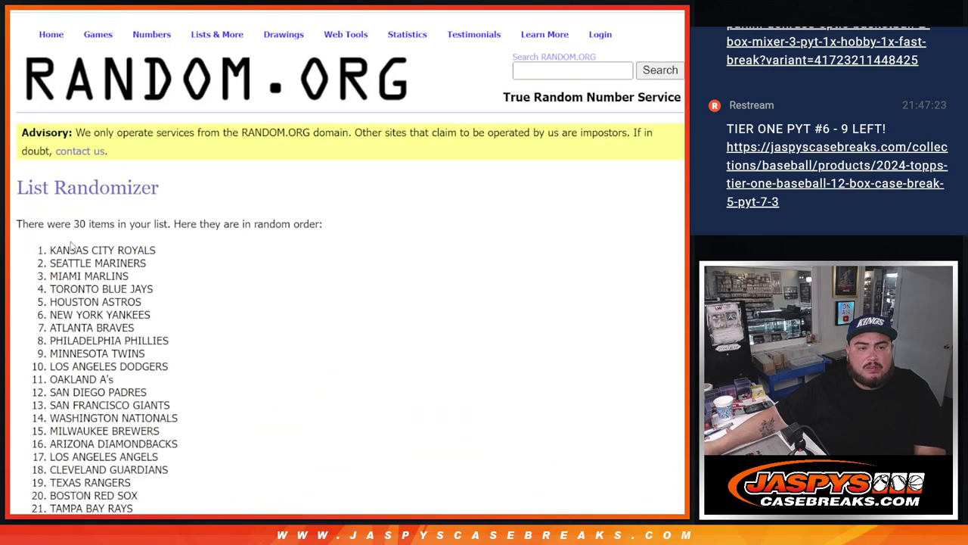
scroll(169, 295, down, 3)
drag(49, 249, 172, 410)
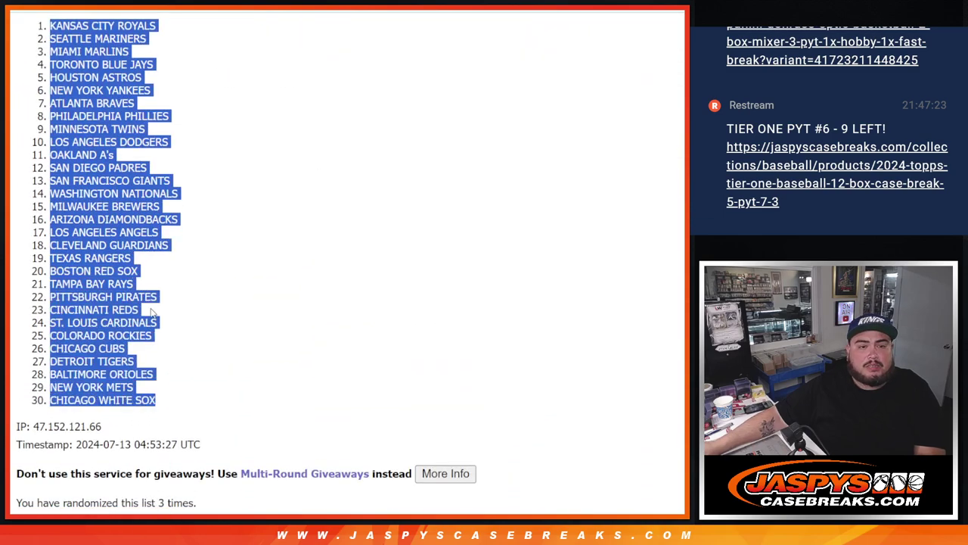
key(ctrl+c)
key(alt+Tab)
click(127, 116)
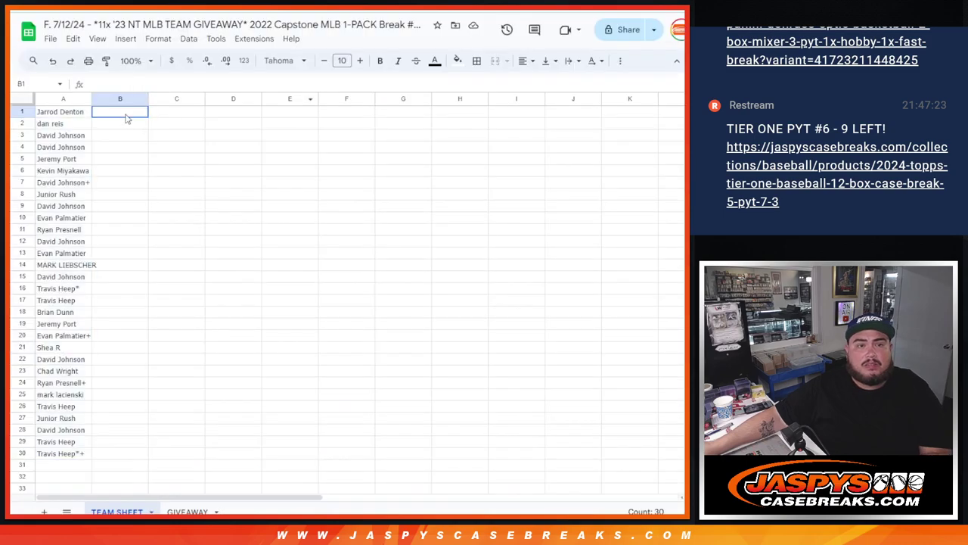
key(ctrl+v)
scroll(127, 140, down, 2)
scroll(121, 158, up, 2)
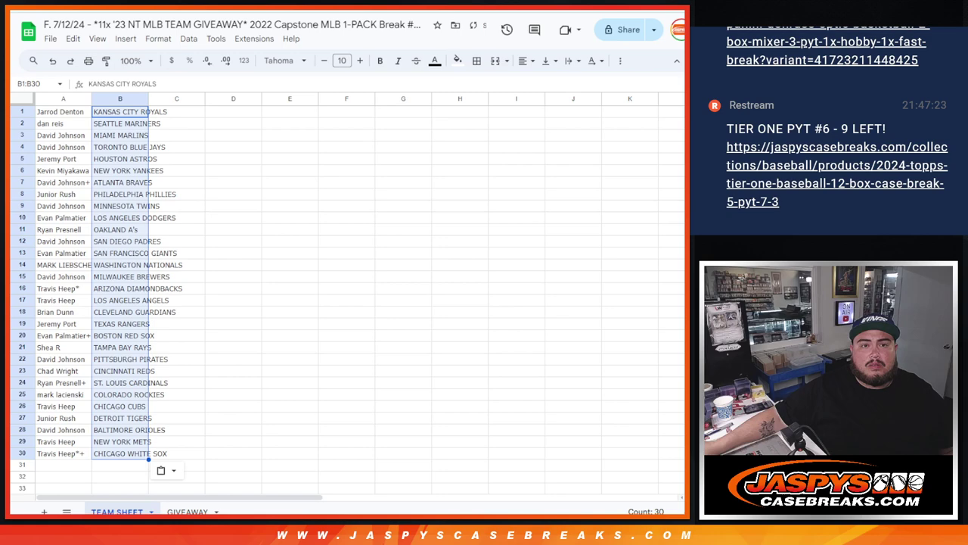
Check the randomized team list in RANDOM.ORG and set all text in the TEAM SHEET to size 14.
key(alt+Tab)
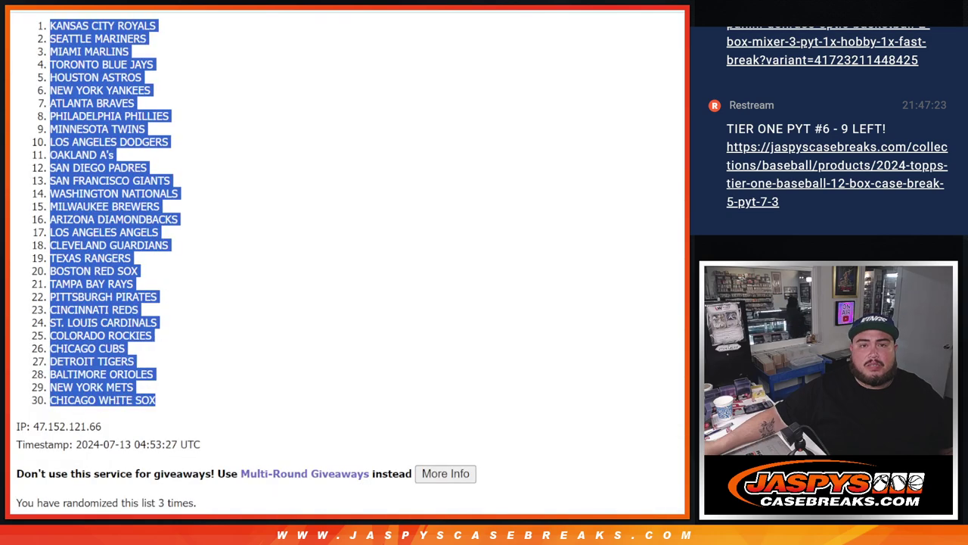
key(alt+Tab)
key(alt+Tab)
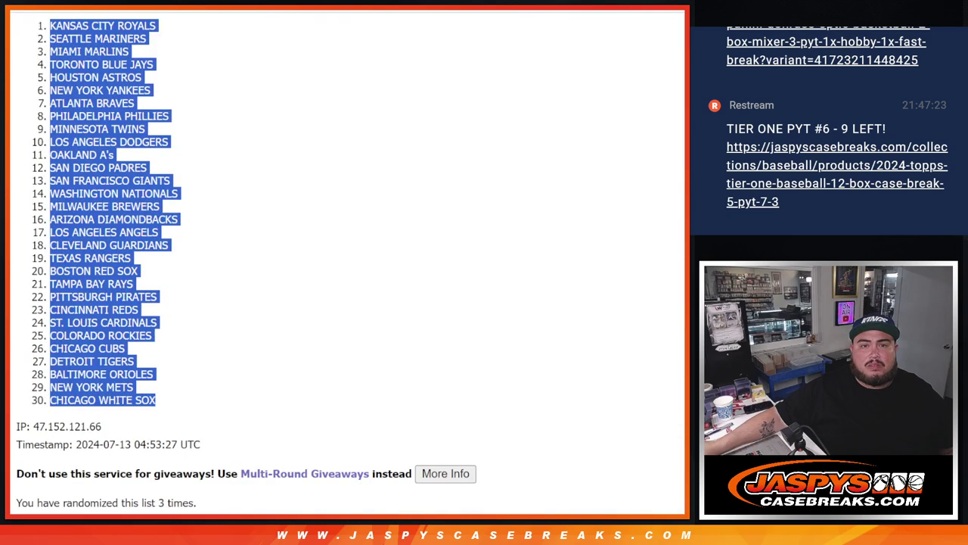
key(alt+Tab)
click(16, 100)
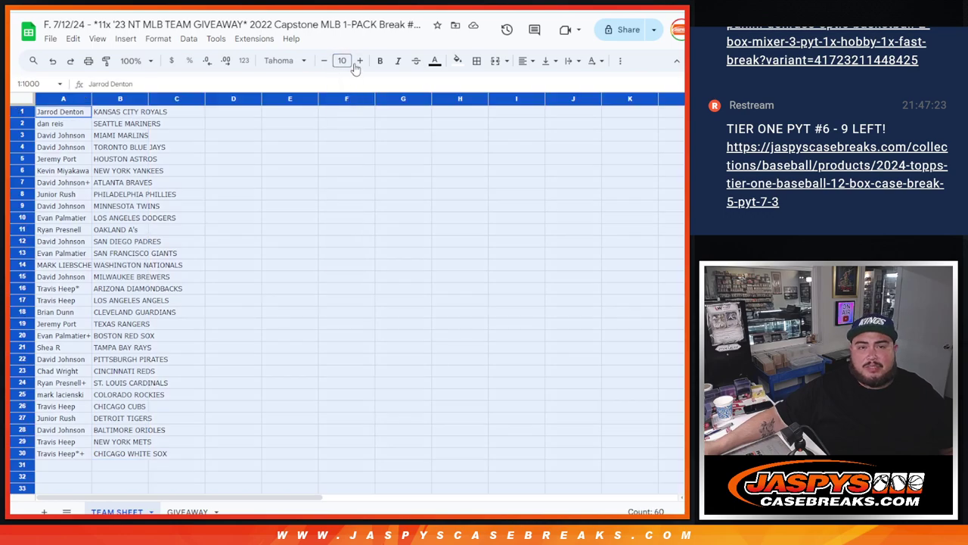
click(360, 60)
click(360, 61)
click(360, 60)
click(359, 60)
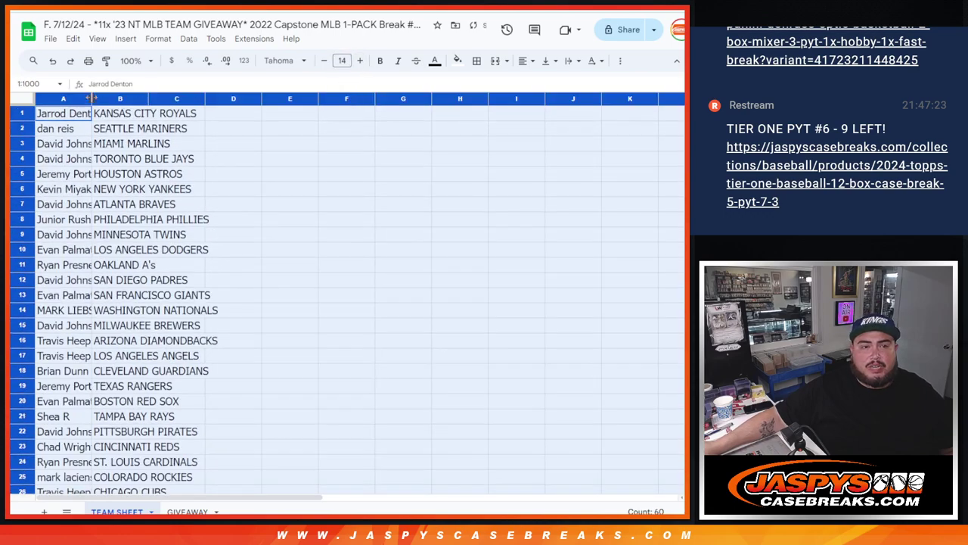
Fit columns A and B to their contents and sort the sheet A to Z by team name.
double_click(91, 99)
click(162, 174)
click(243, 98)
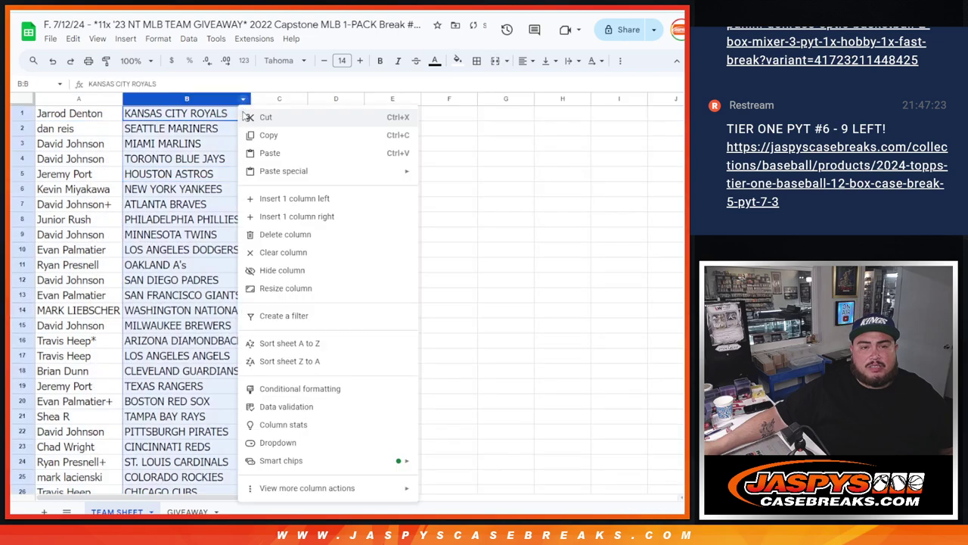
click(290, 342)
Add all borders to the customer and team list in A1:B30 and centre its text horizontally.
drag(84, 112, 197, 329)
scroll(199, 189, down, 3)
click(477, 60)
click(483, 84)
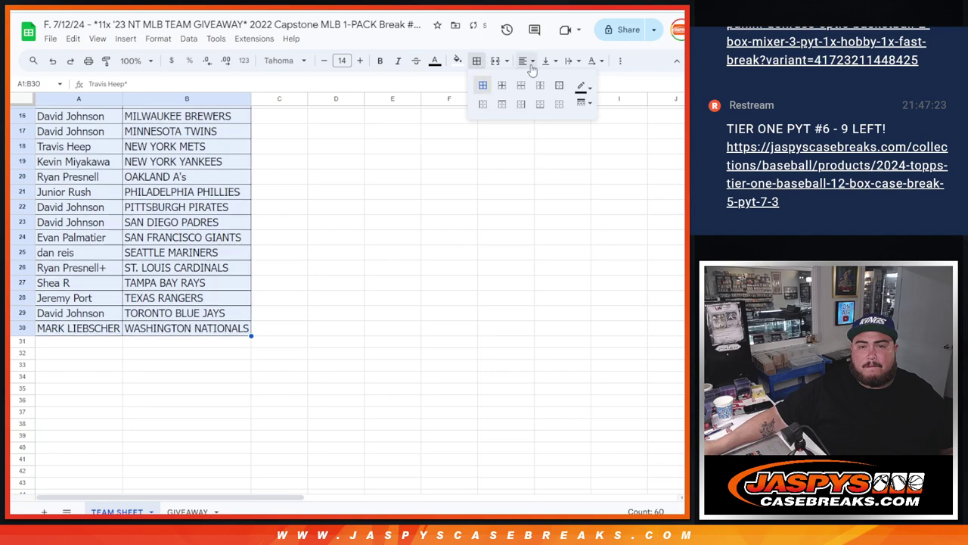
click(522, 61)
click(542, 85)
Print the team sheet in portrait orientation with the workbook title in the header, reviewing the full list in the preview.
click(88, 60)
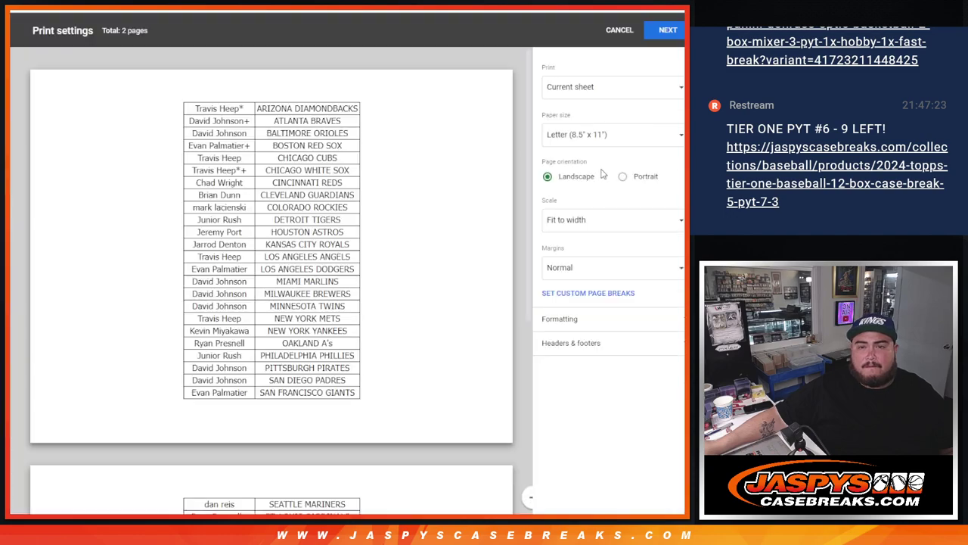
click(574, 343)
click(547, 386)
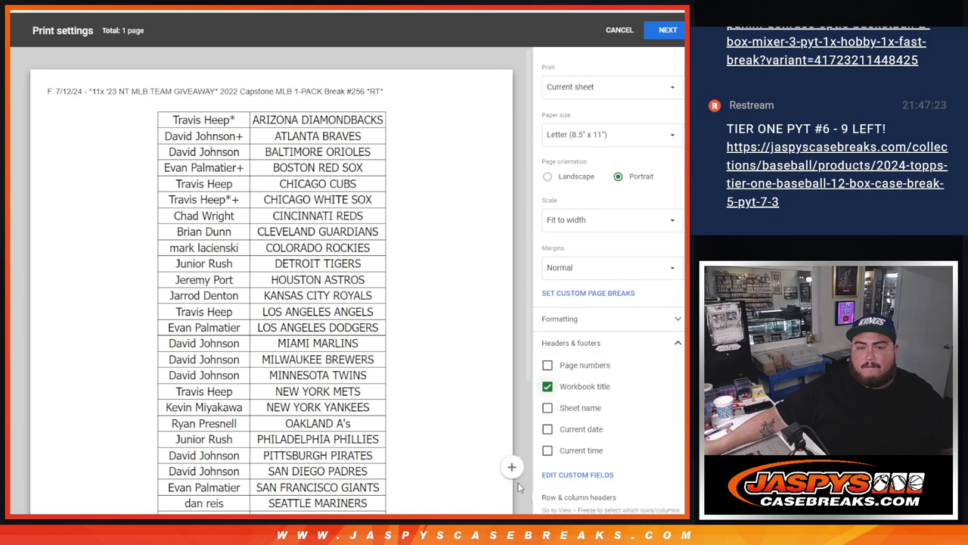
scroll(529, 381, down, 1)
scroll(529, 380, down, 3)
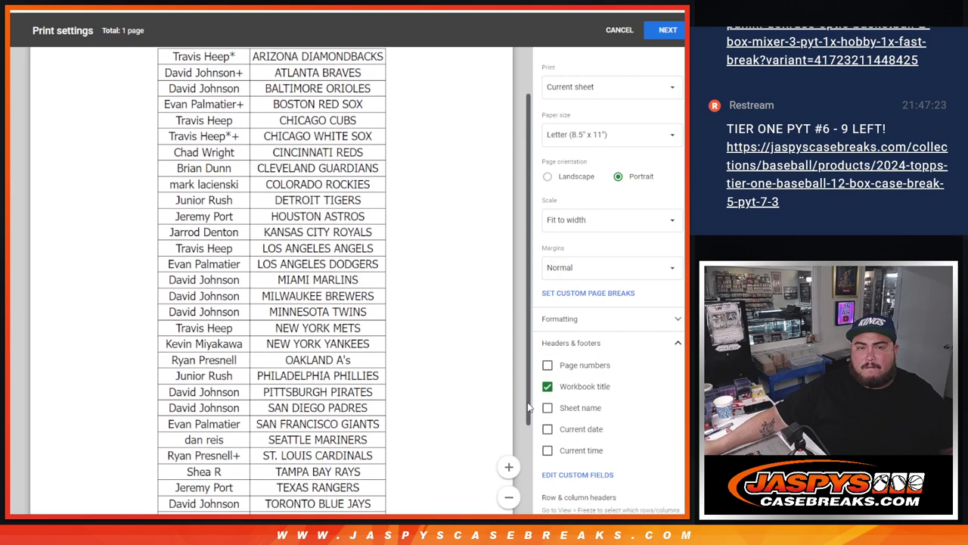
click(509, 497)
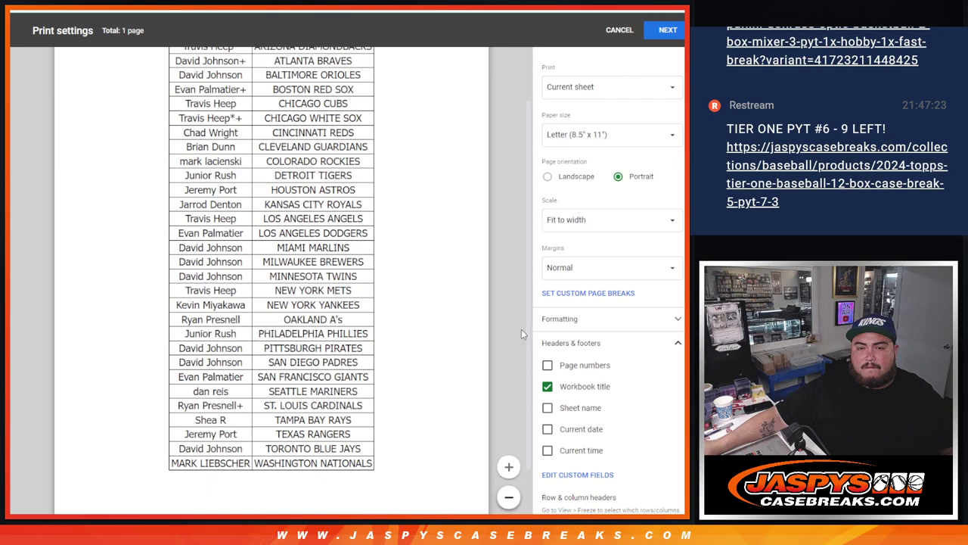
scroll(527, 291, up, 1)
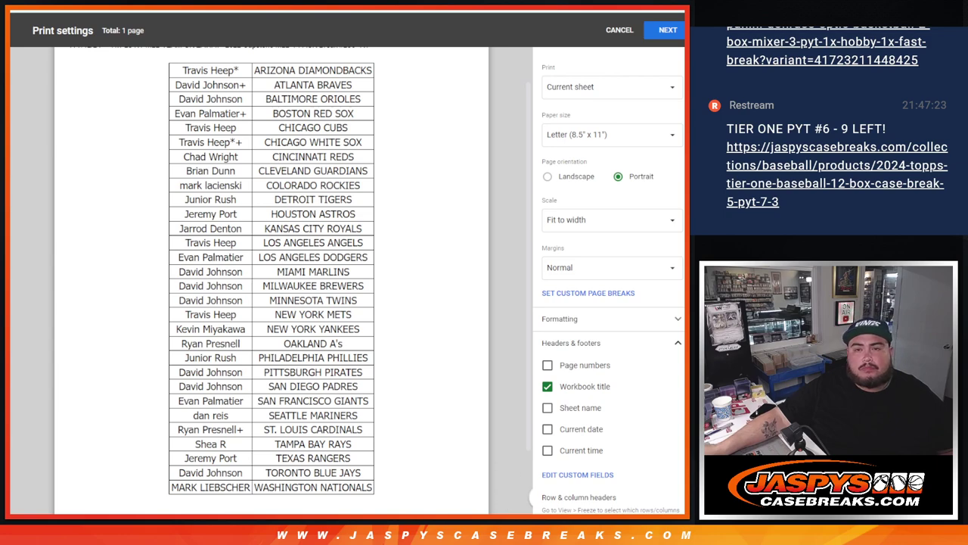
click(668, 30)
click(559, 340)
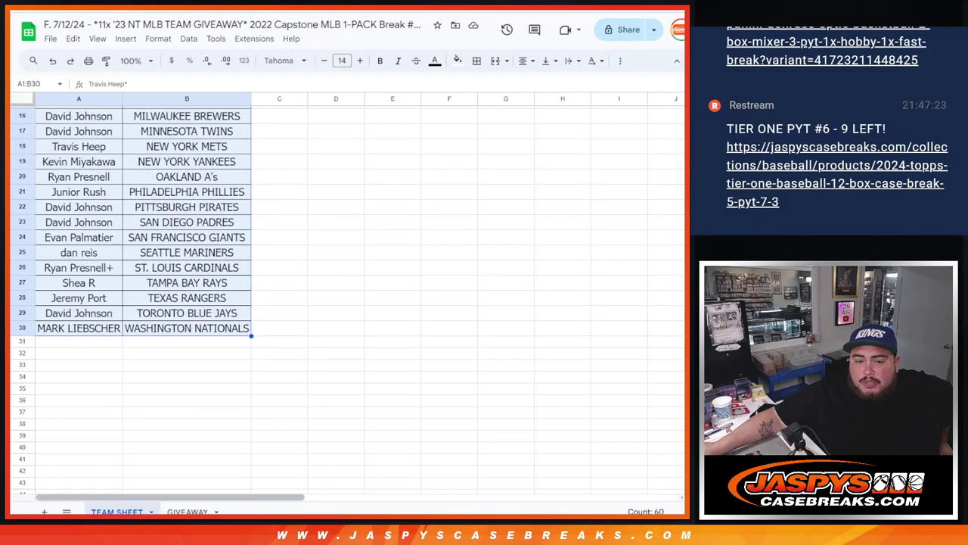
Show the GIVEAWAY sheet's team order and roll two virtual dice in RANDOM.ORG's Dice Roller.
click(187, 512)
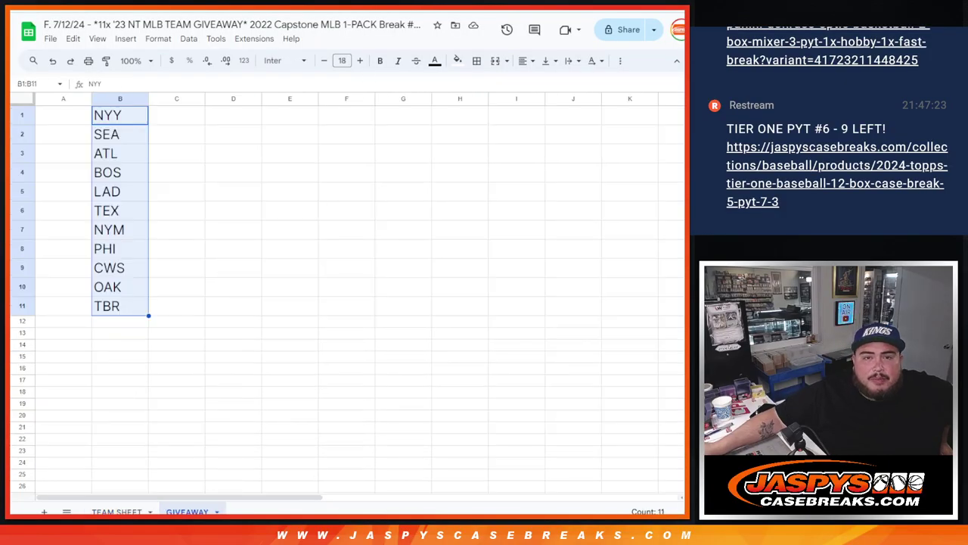
key(ctrl+Tab)
key(ctrl+Tab)
key(ctrl+shift+Tab)
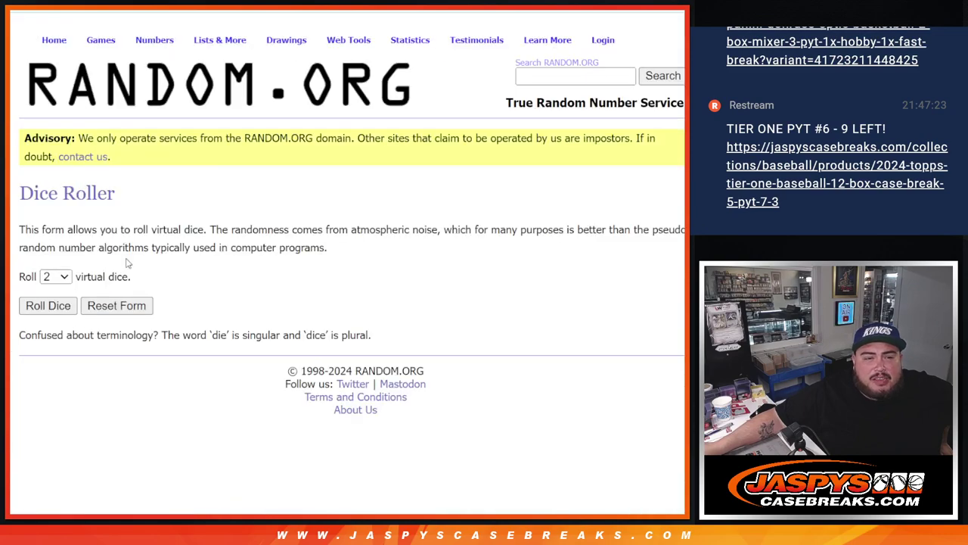
click(51, 307)
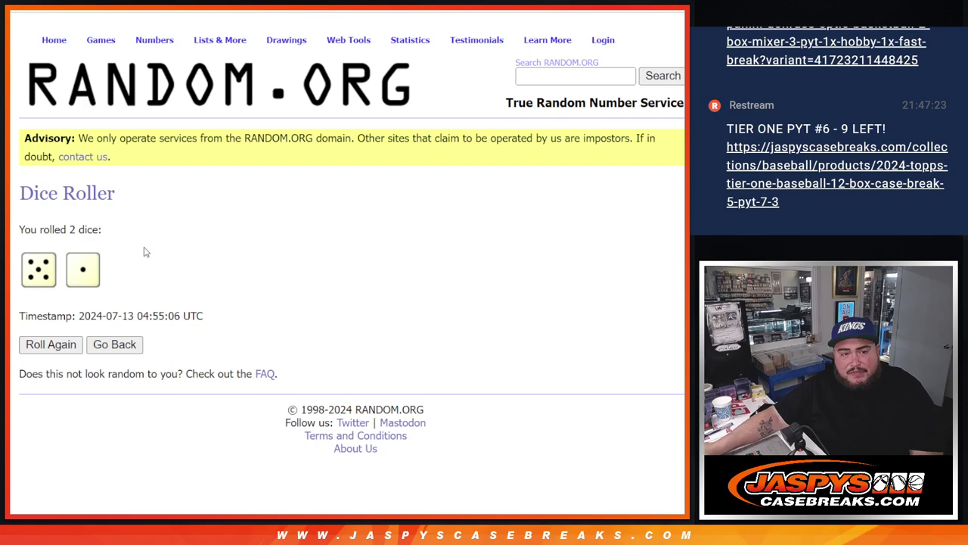
Randomize the full 30-entry customer list six times in RANDOM.ORG's List Randomizer for the giveaway.
key(ctrl+Tab)
scroll(104, 425, down, 3)
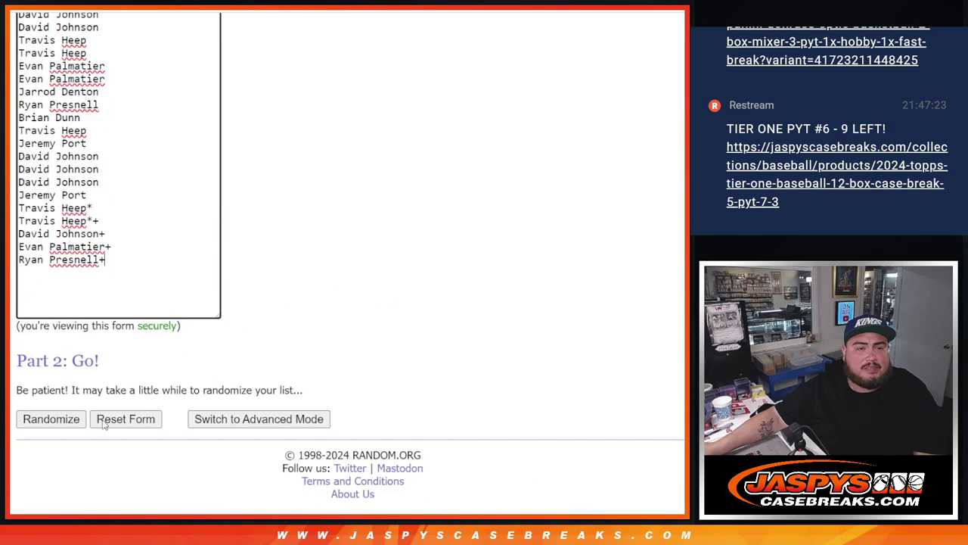
click(29, 424)
click(29, 424)
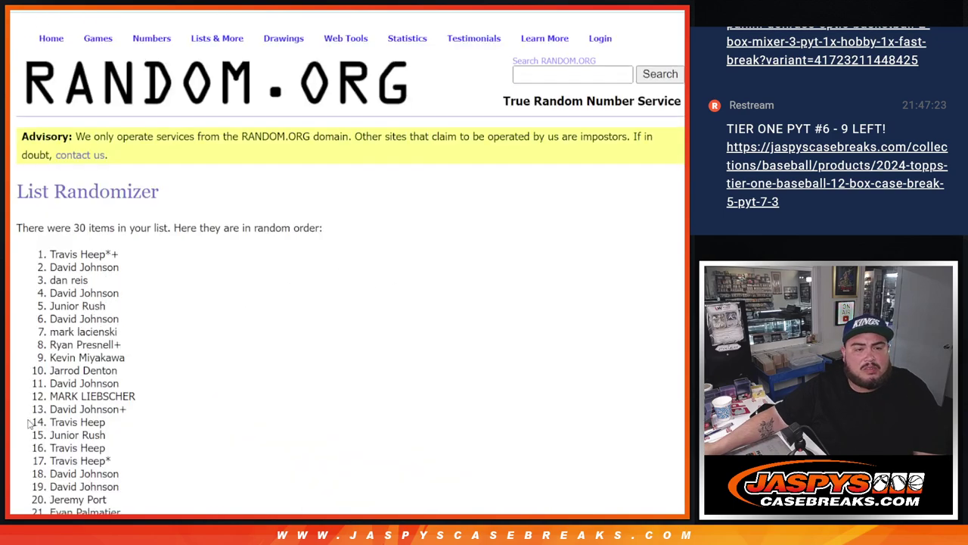
click(29, 425)
click(29, 424)
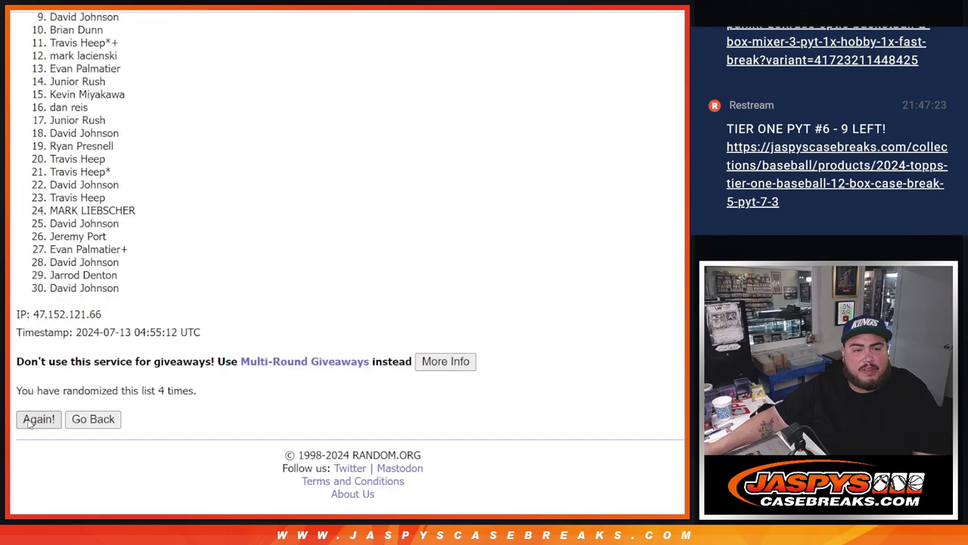
click(29, 425)
click(29, 425)
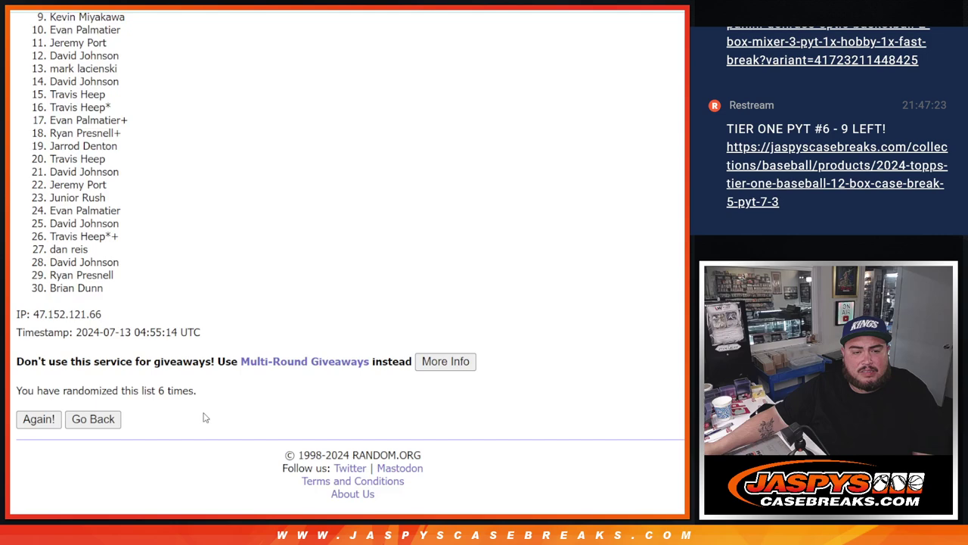
drag(144, 391, 199, 392)
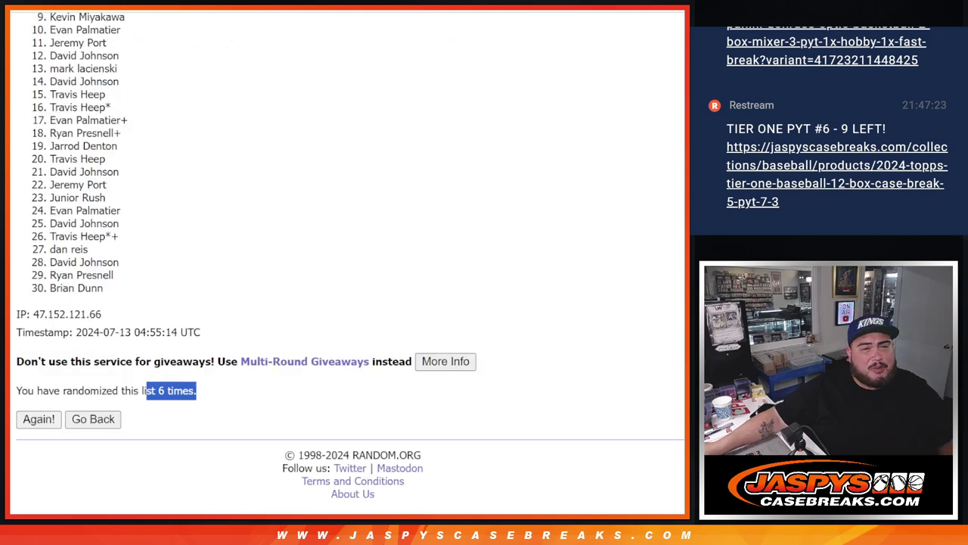
Copy all 30 re-randomized customer names into the GIVEAWAY sheet from cell A1 down, beside the team abbreviations.
scroll(683, 386, up, 2)
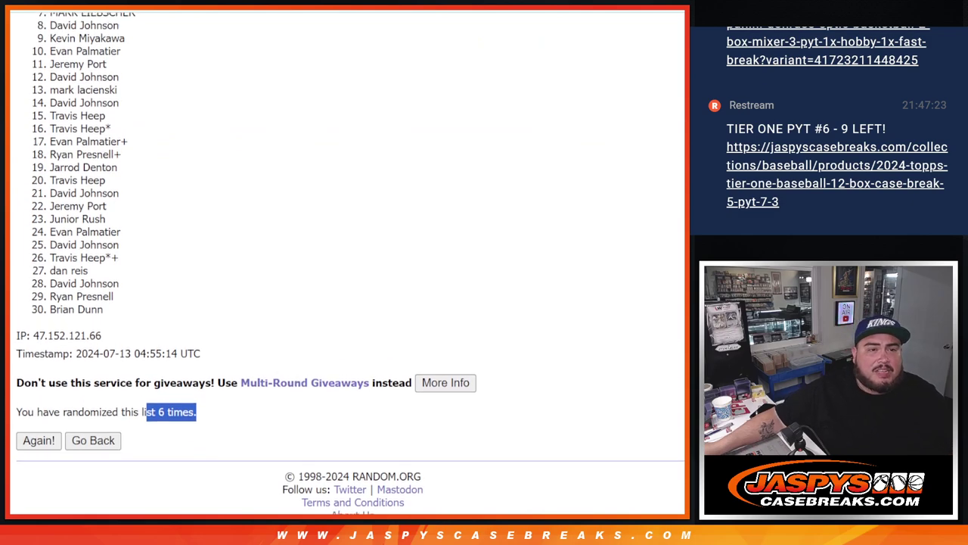
scroll(683, 385, up, 2)
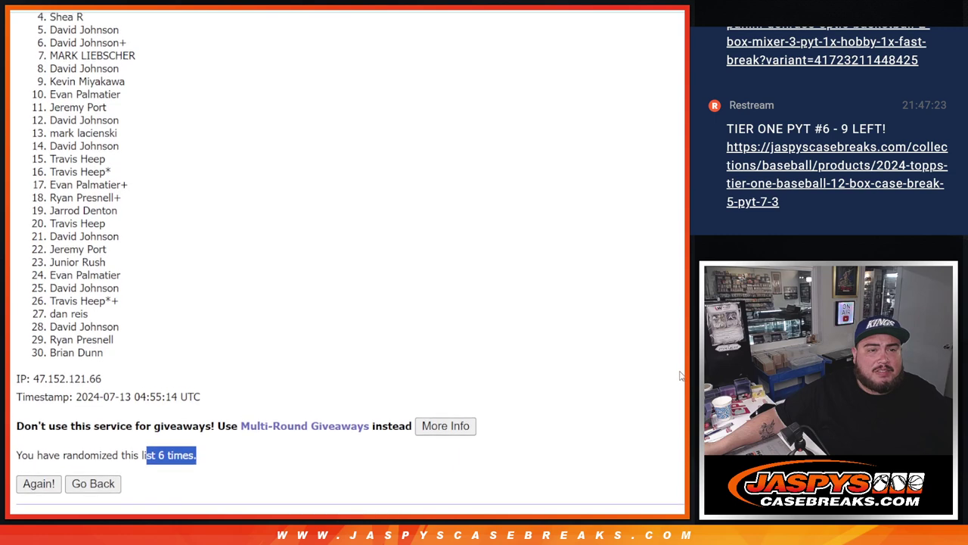
scroll(678, 368, up, 2)
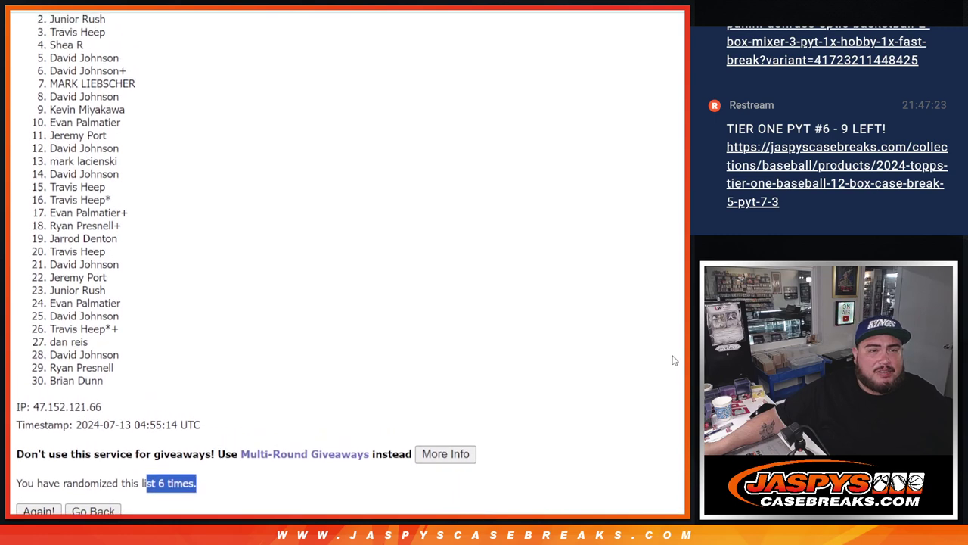
scroll(253, 242, up, 2)
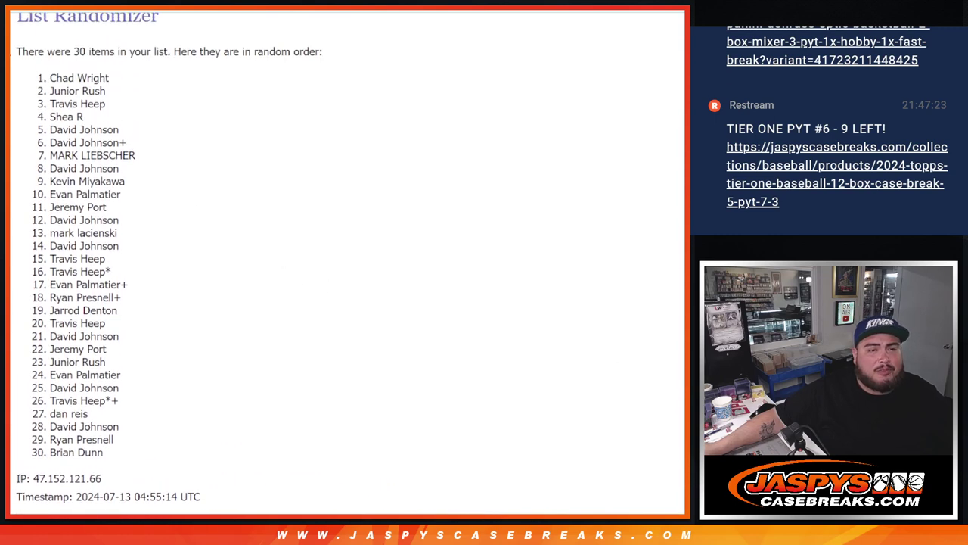
drag(42, 72, 138, 453)
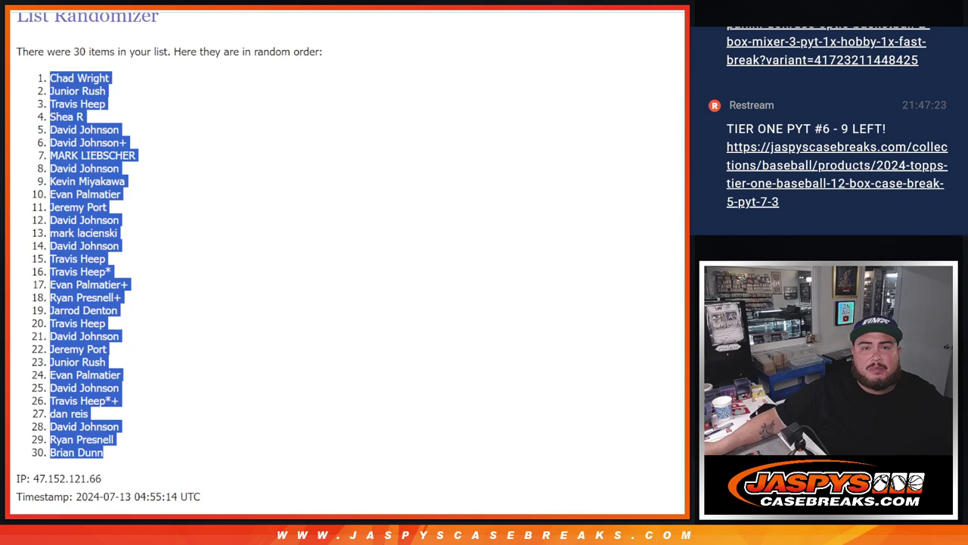
click(227, 6)
click(57, 113)
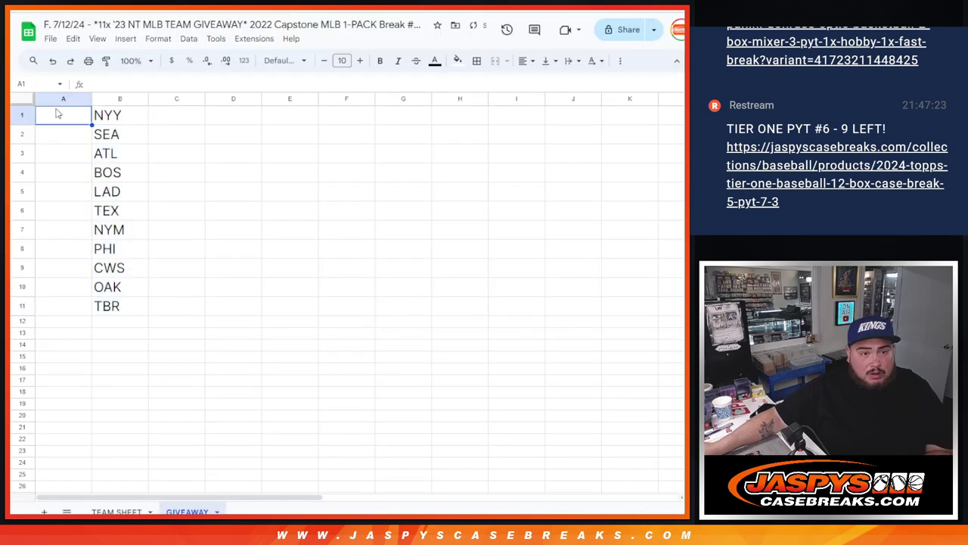
key(ctrl+v)
Set the top 11 names in A1:A11 to text size 18 and widen column A beyond the longest name.
drag(59, 114, 71, 312)
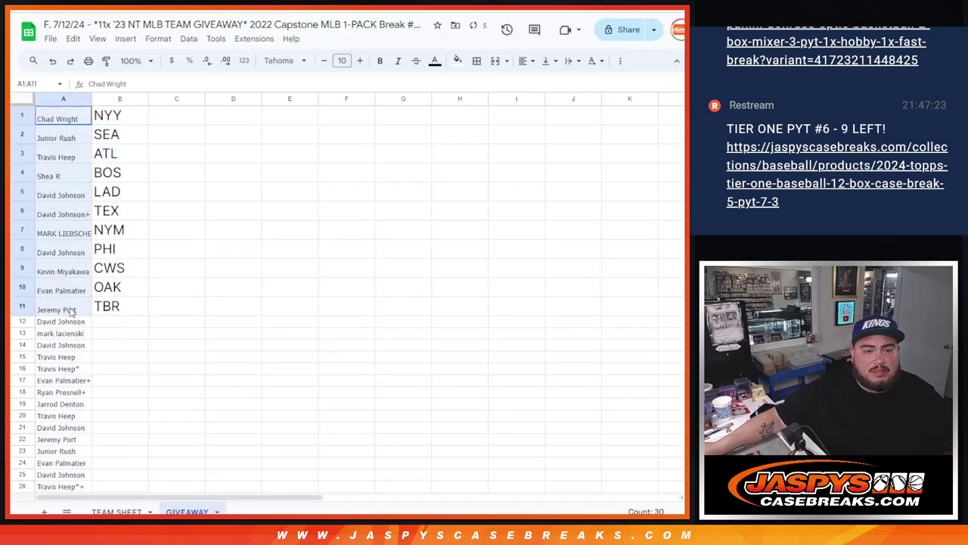
click(360, 60)
click(360, 60)
click(360, 60)
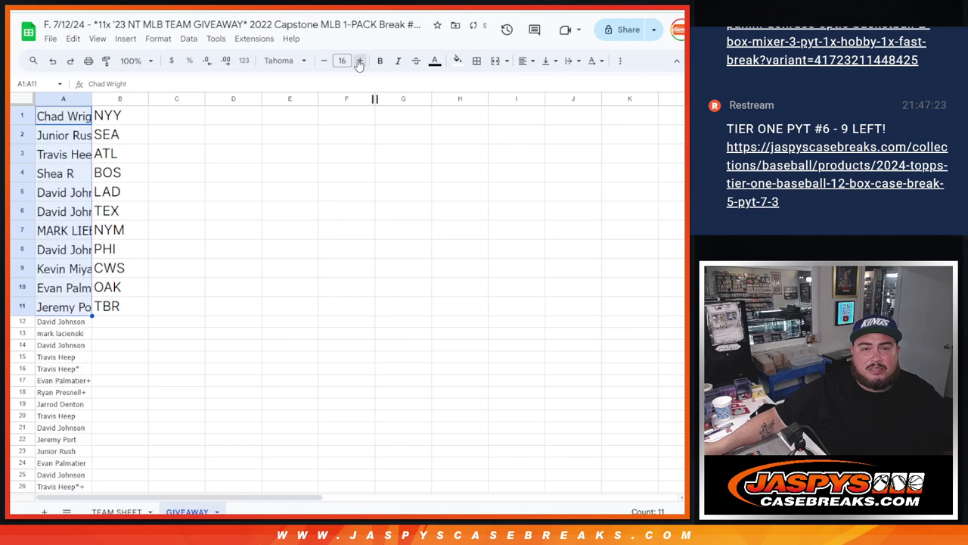
click(360, 60)
double_click(91, 99)
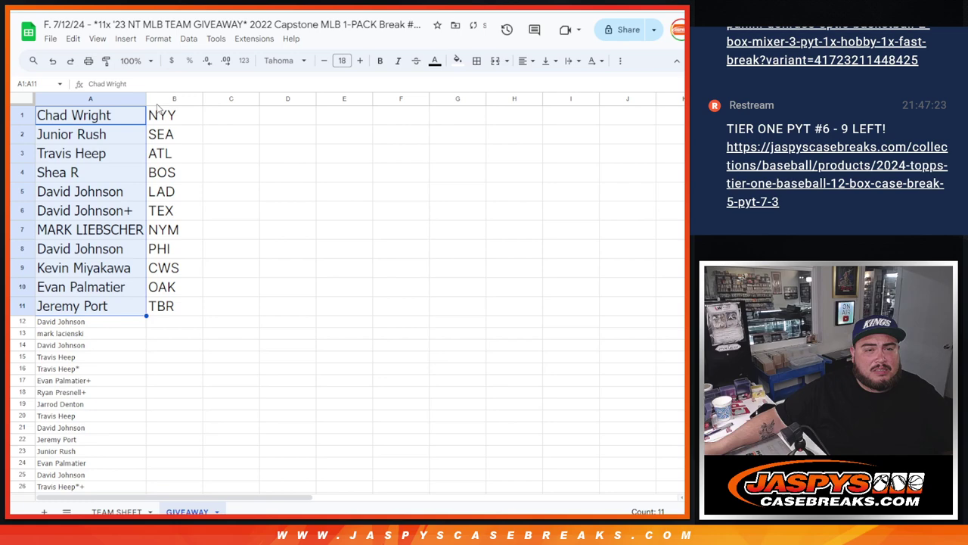
drag(146, 100, 177, 99)
Append a ^ mark to each of the 11 winning customer names in A1:A11 of the GIVEAWAY sheet.
click(141, 117)
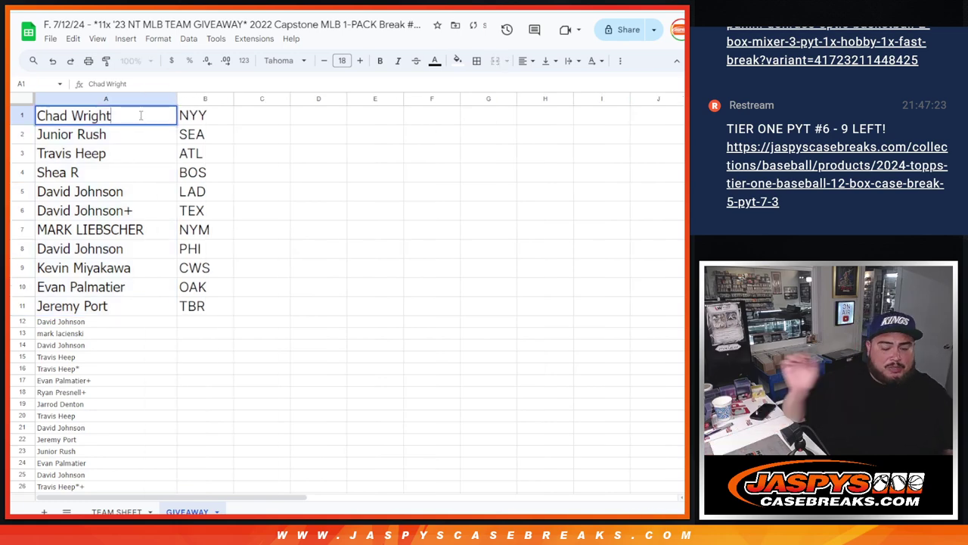
text(^)
key(Return)
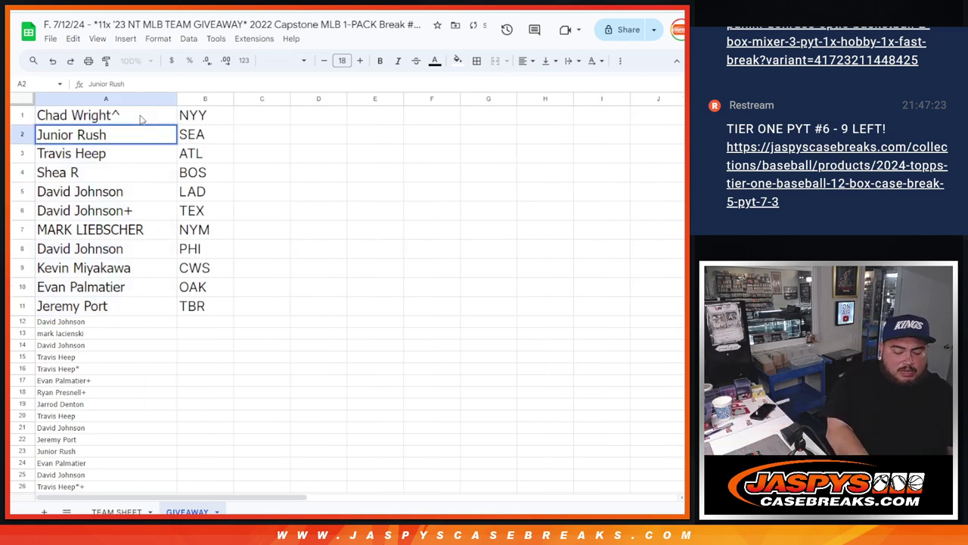
text(^)
key(Return)
text(^)
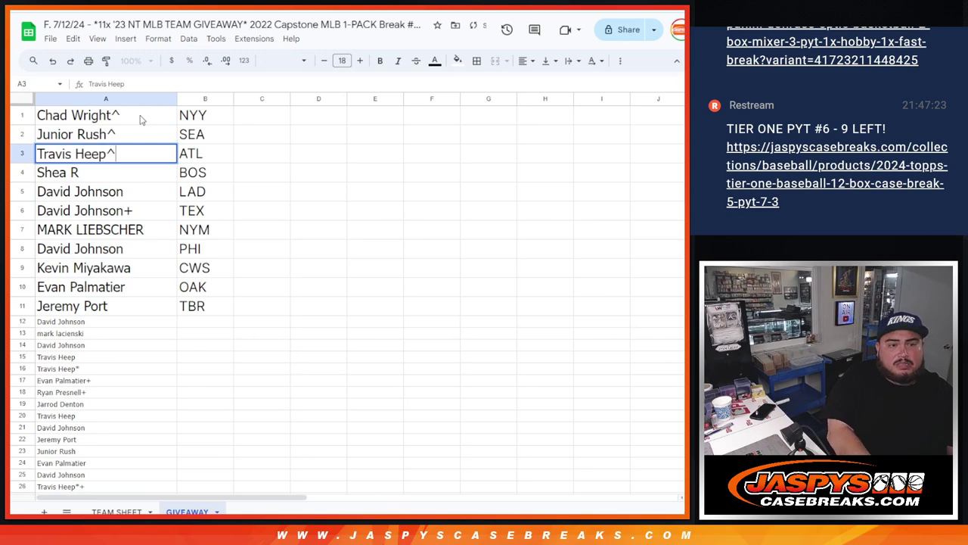
key(Return)
key(Return)
text(^)
key(Return)
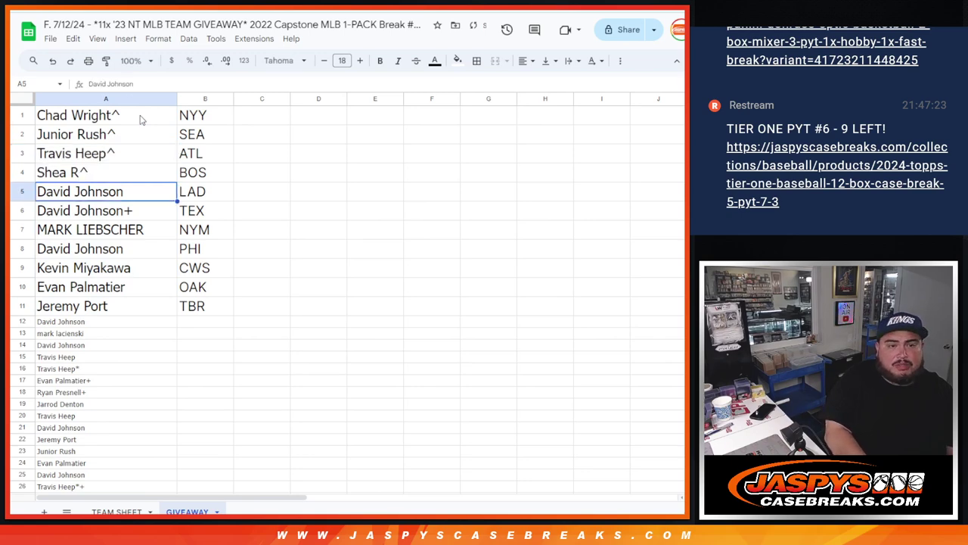
key(Return)
text(^)
key(Return)
key(Return)
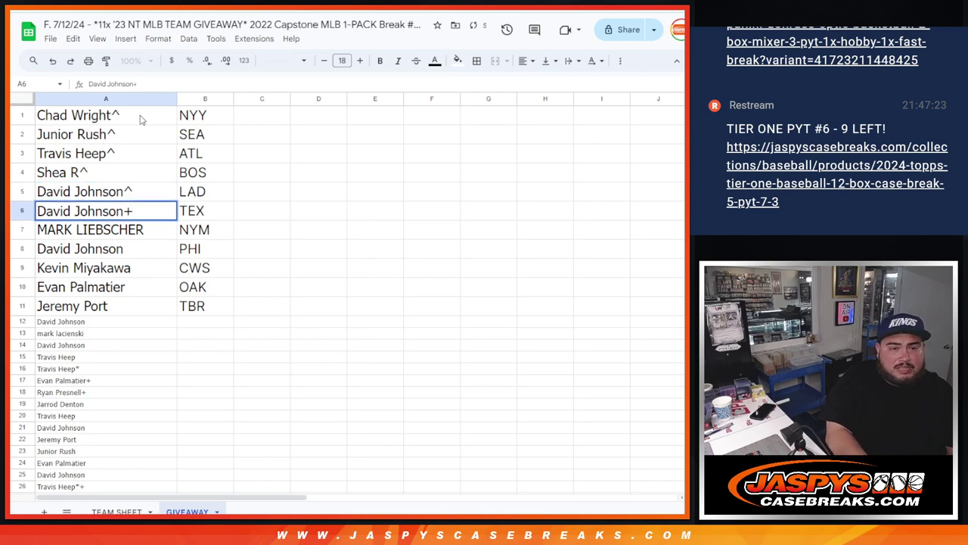
key(Return)
key(Return)
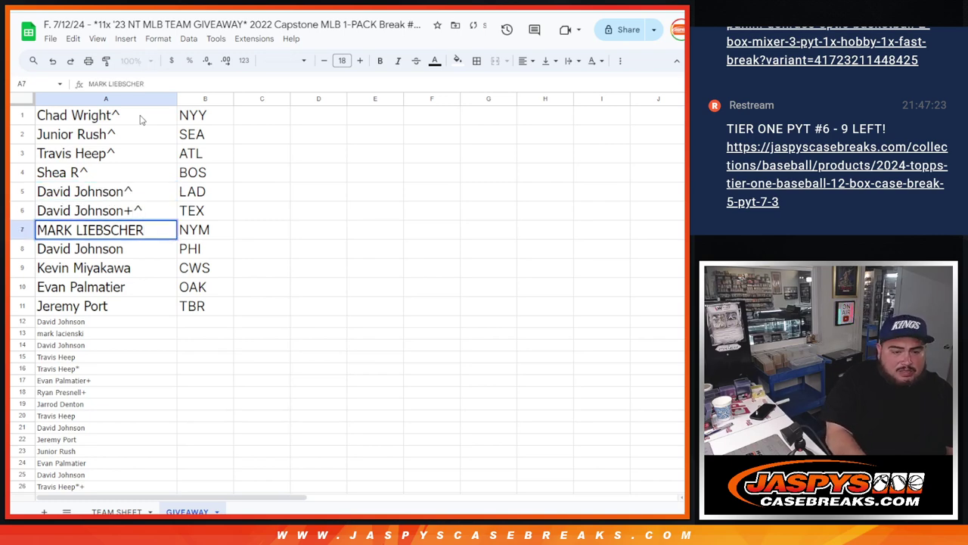
key(Return)
key(Return)
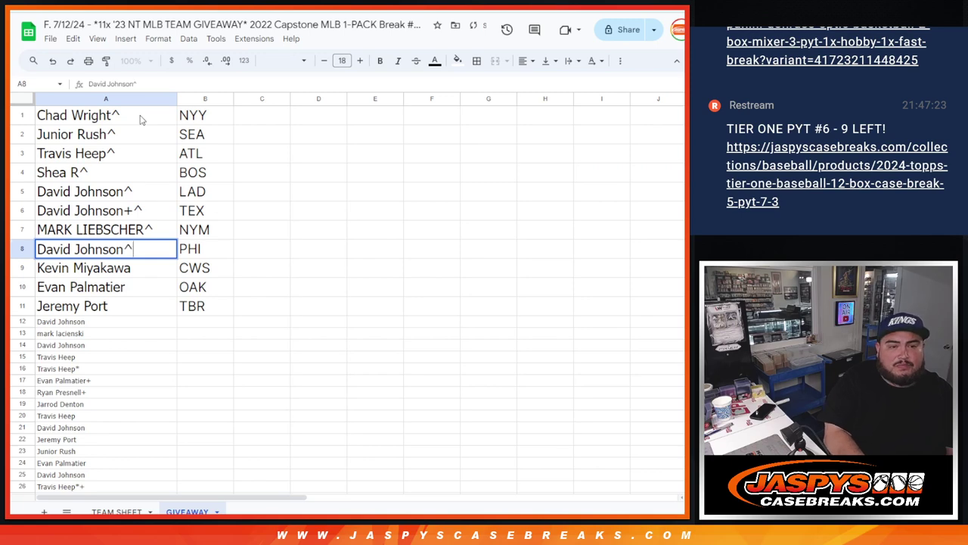
key(Return)
key(Return)
text(^)
key(Return)
key(Return)
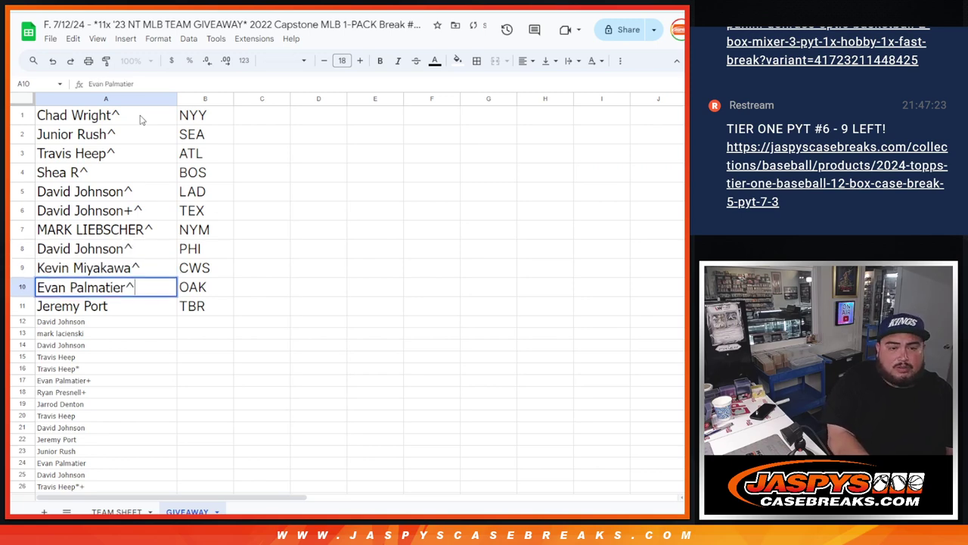
text(^)
key(Return)
key(Return)
text(^)
key(Return)
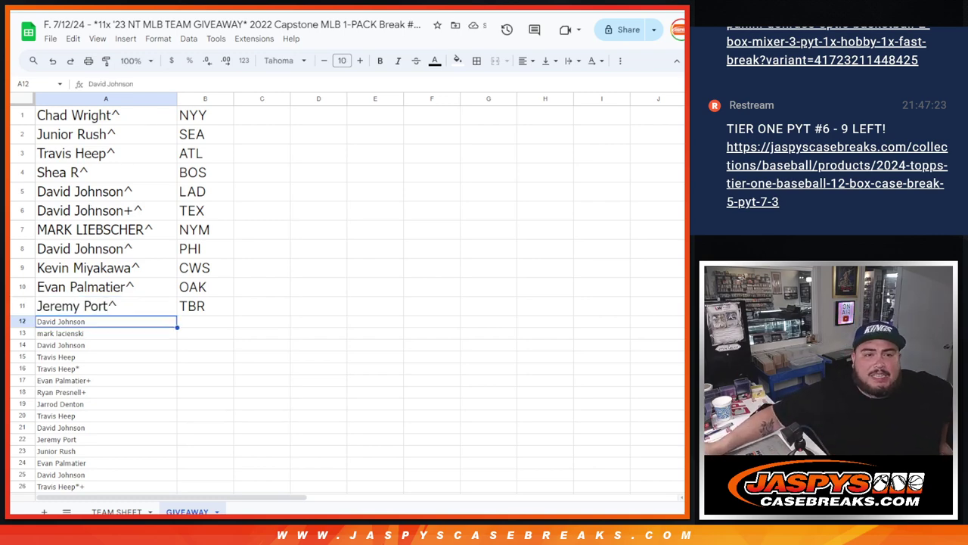
Switch to the store's product page for 2022 Capstone MLB 1-Pack Break #256.
key(ctrl+Tab)
key(ctrl+Tab)
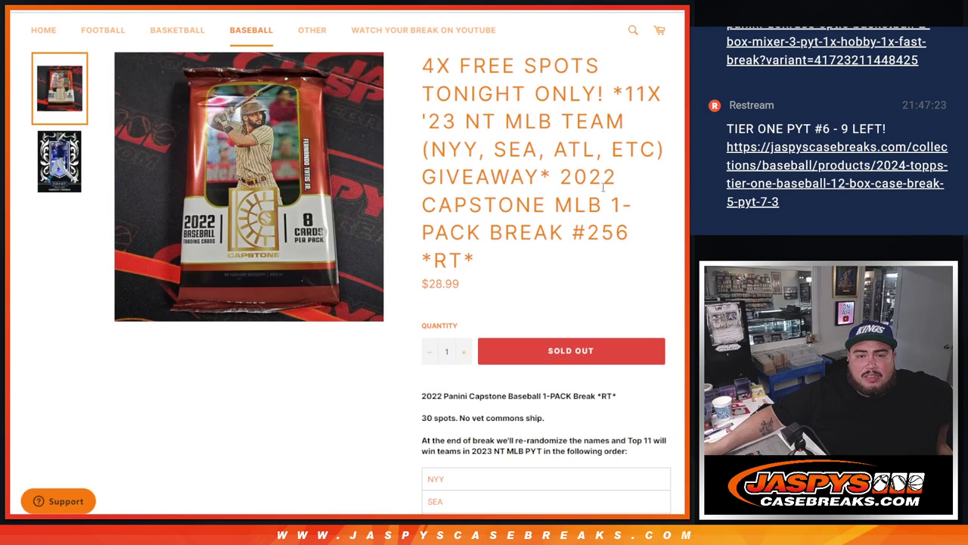